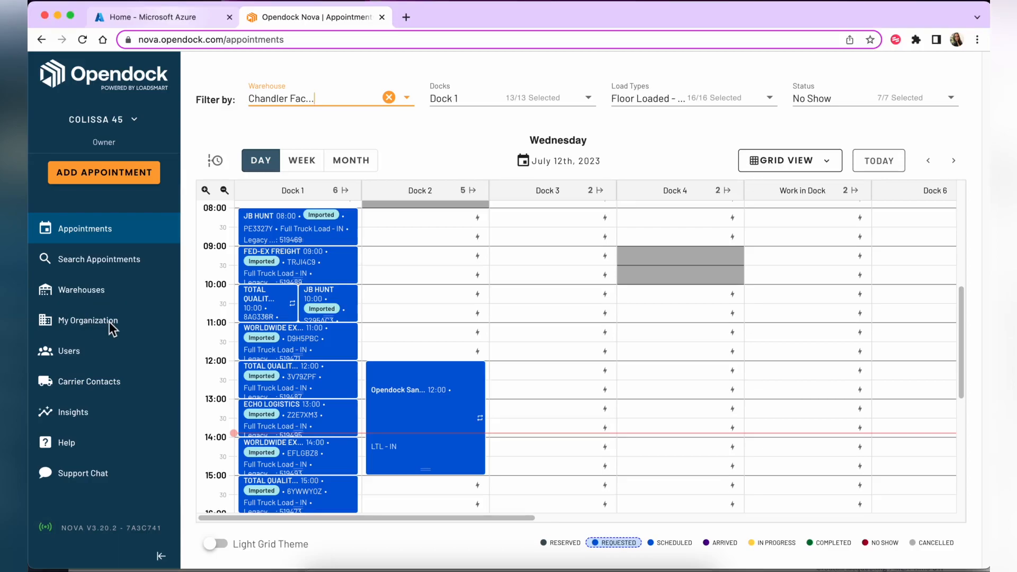
Open My Organization's SSO Config tab and review the empty IdP Metadata URL and service provider metadata
click(92, 328)
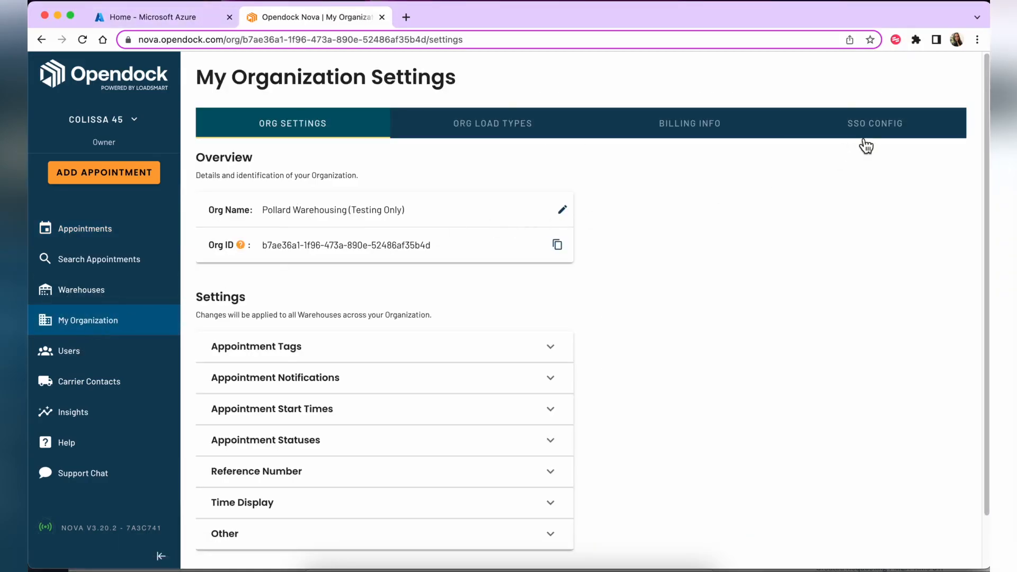
click(872, 142)
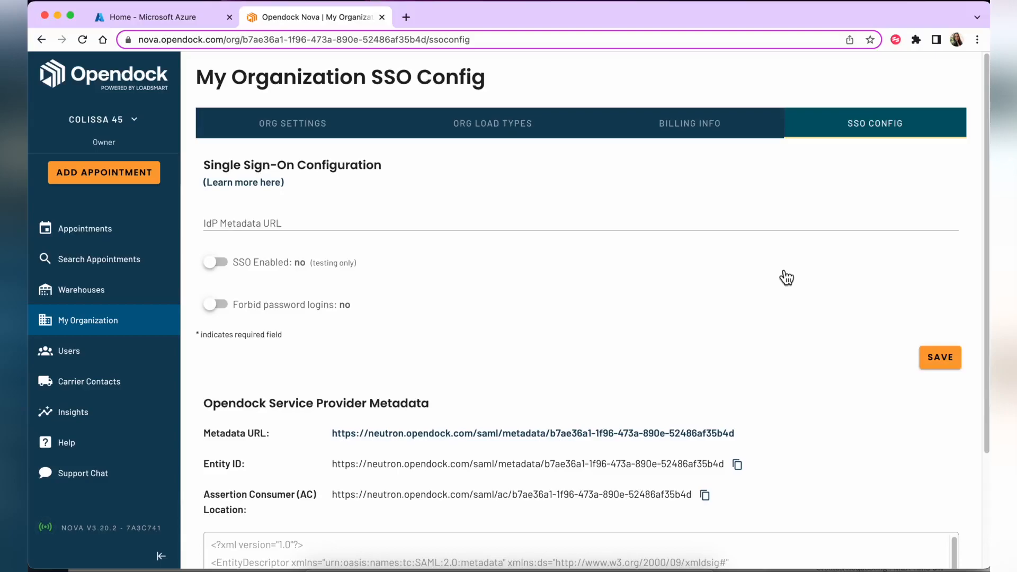
click(288, 224)
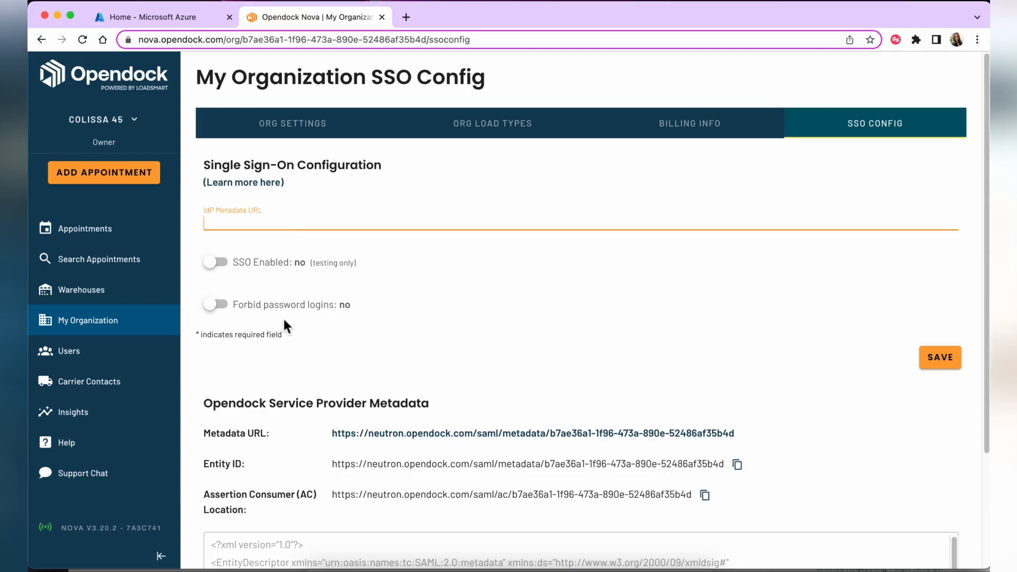
scroll(284, 321, down, 5)
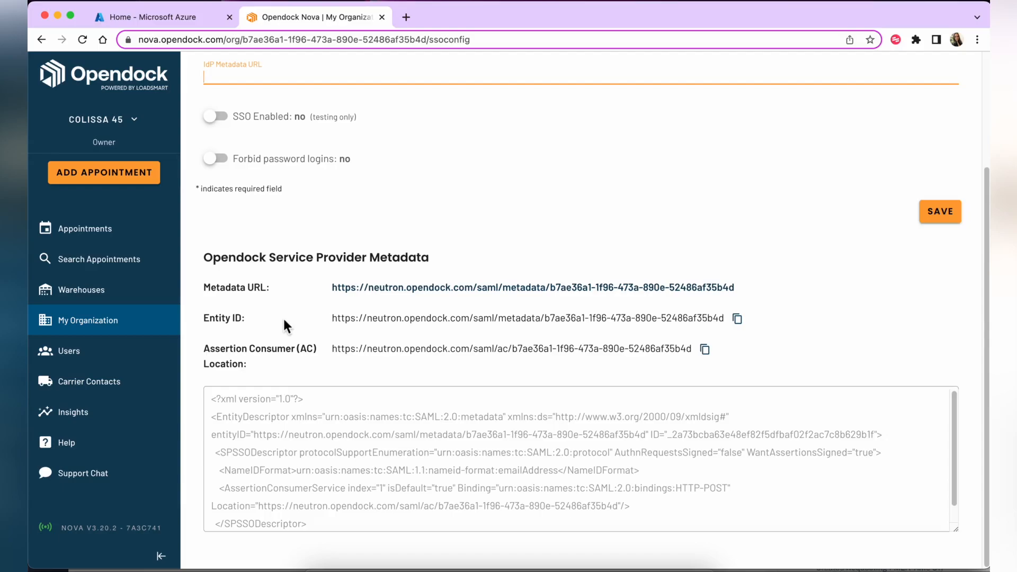
drag(203, 318, 245, 364)
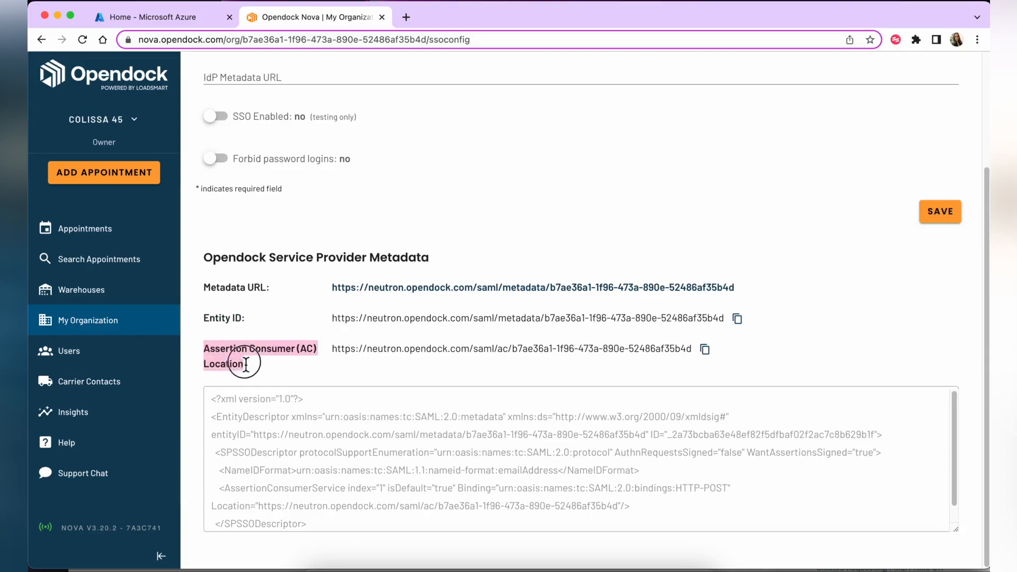
click(274, 369)
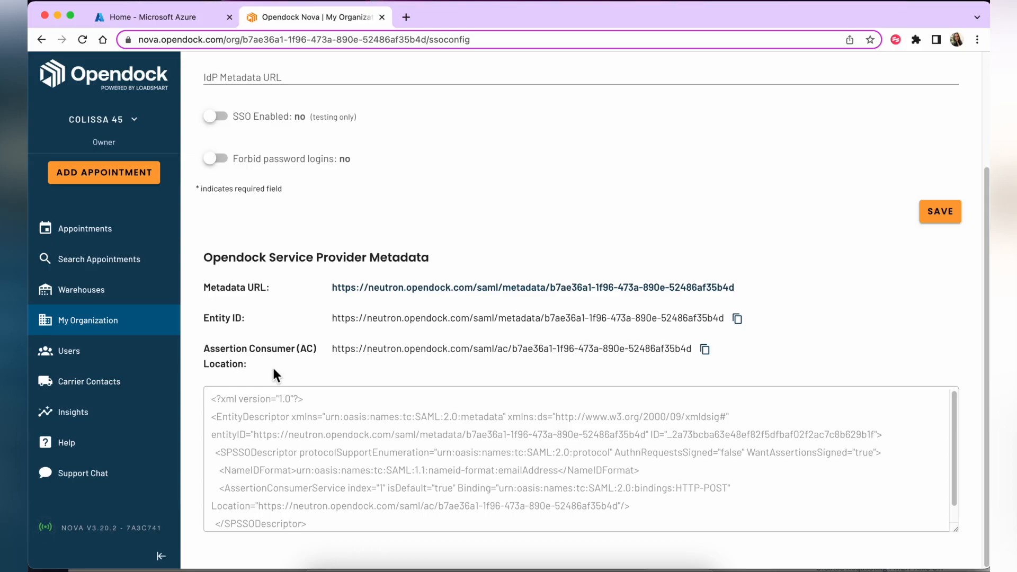
scroll(274, 375, up, 3)
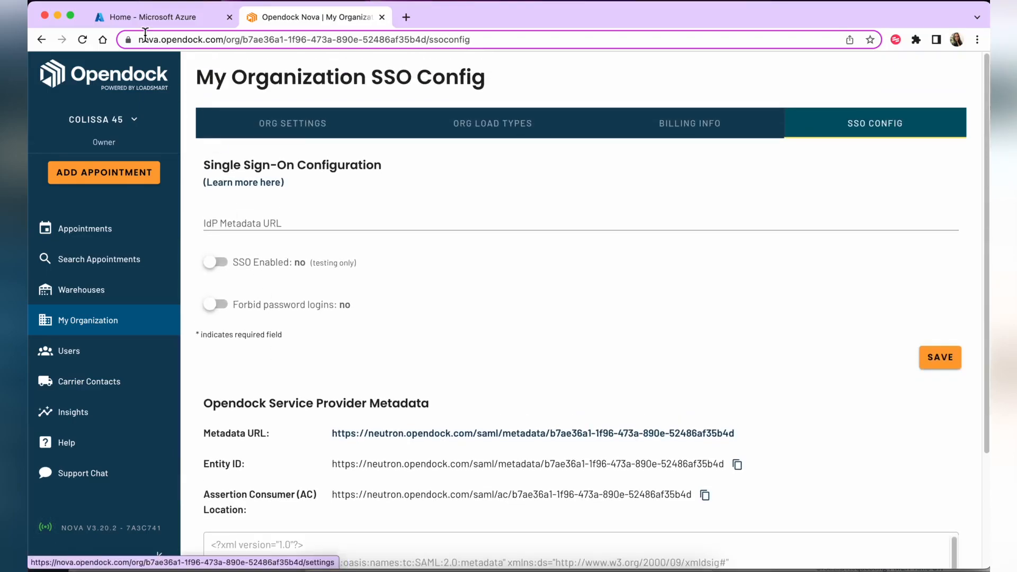
Switch to the Azure portal and open Azure Active Directory from the portal menu
click(139, 21)
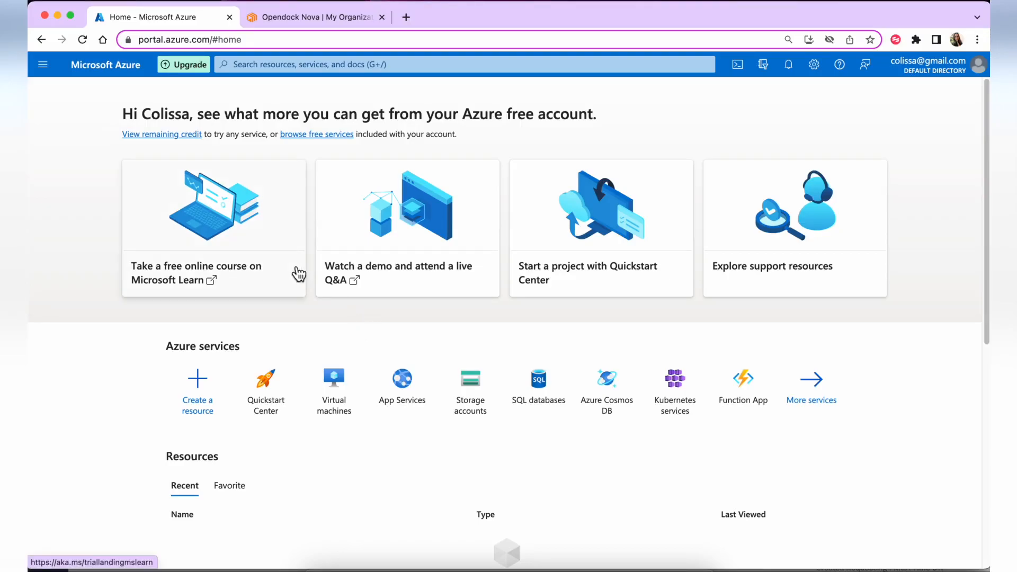
click(43, 65)
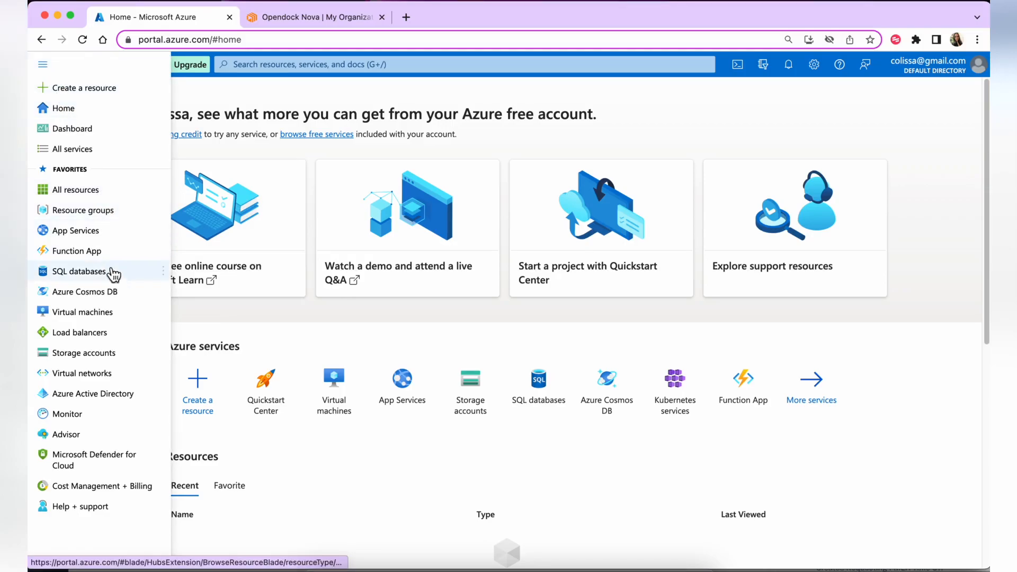
click(121, 400)
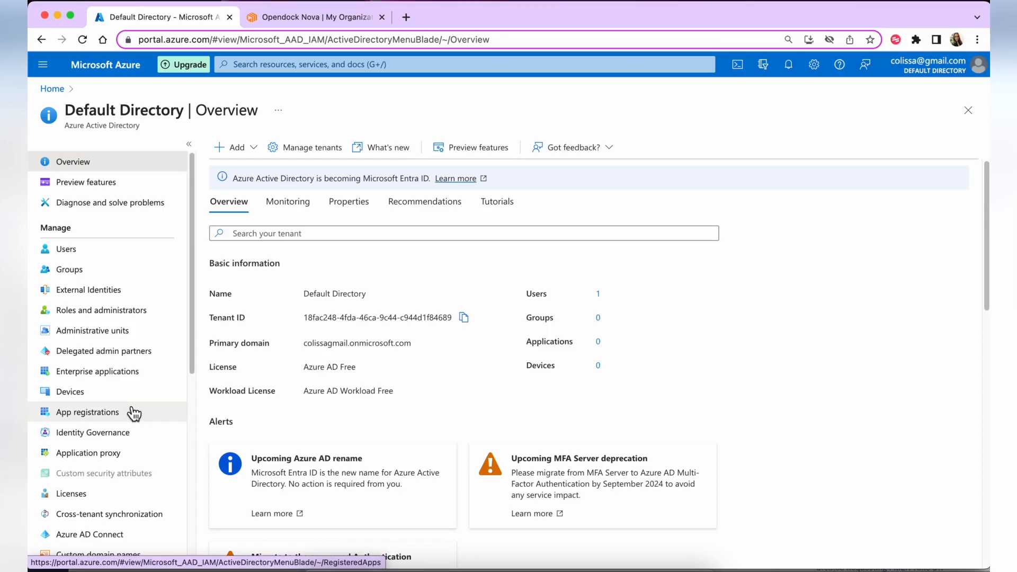
From Enterprise applications, create your own non-gallery application named 'Opendock'
click(132, 374)
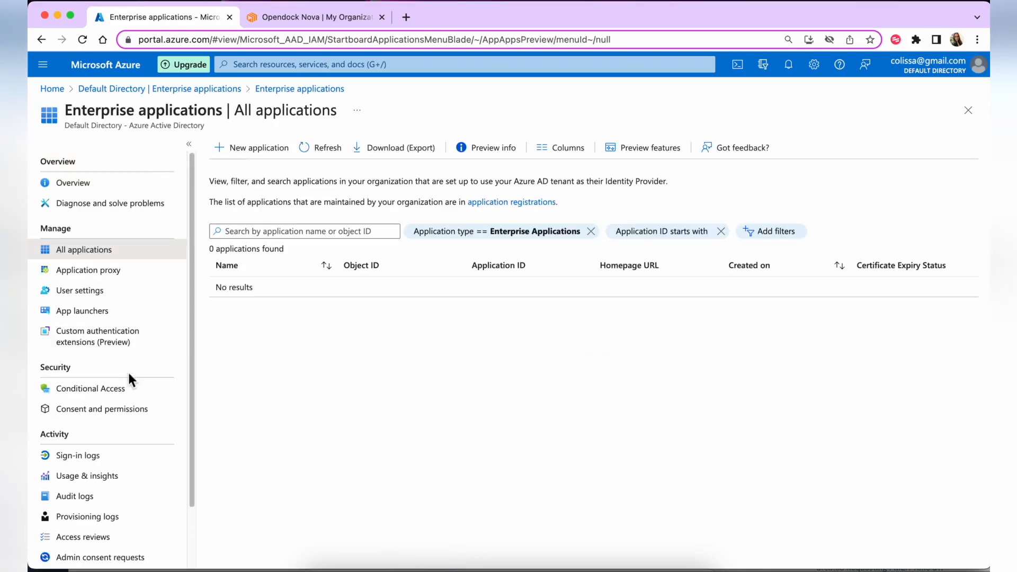
click(266, 148)
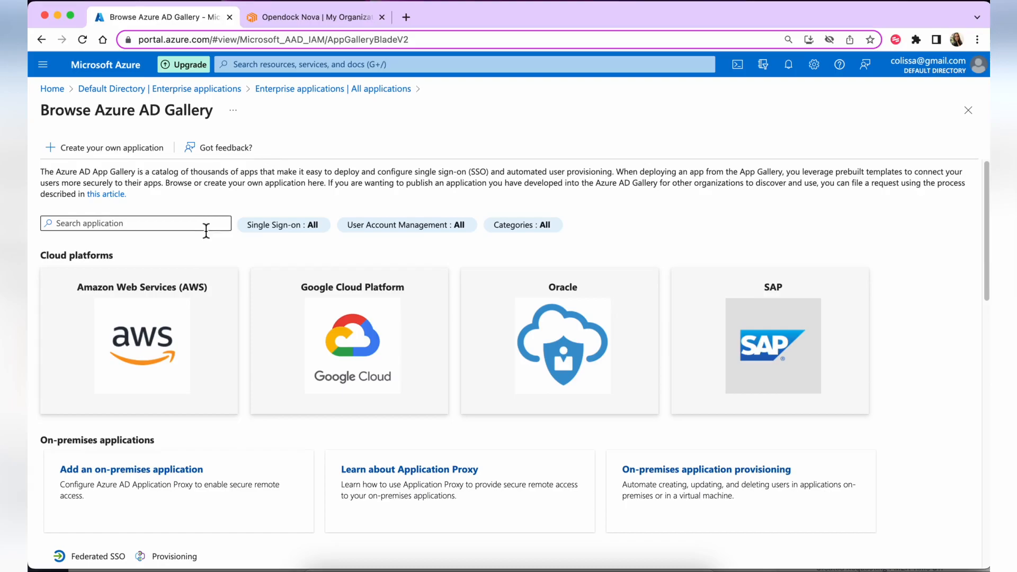
scroll(234, 311, down, 4)
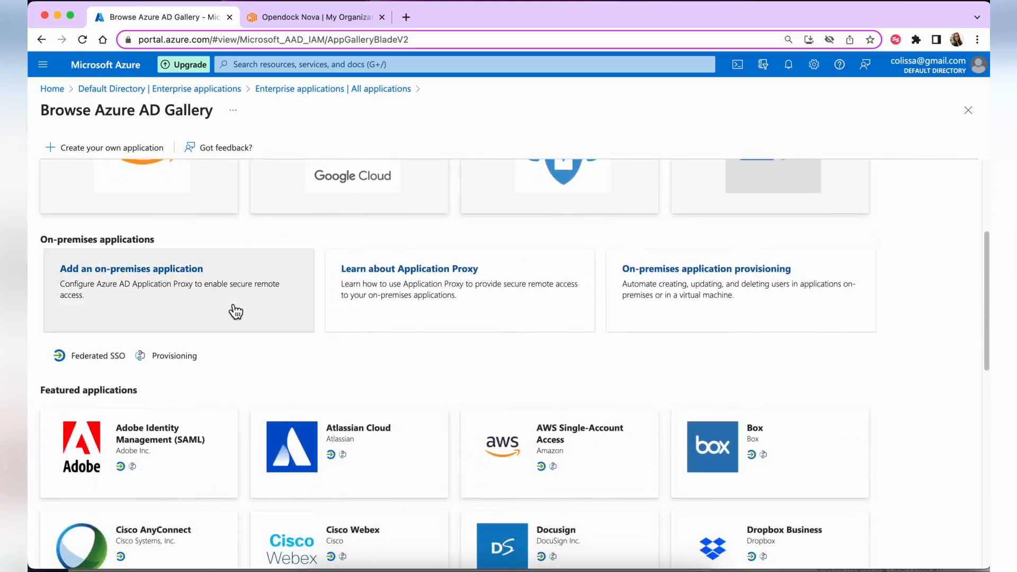
scroll(236, 311, down, 1)
scroll(230, 300, down, 3)
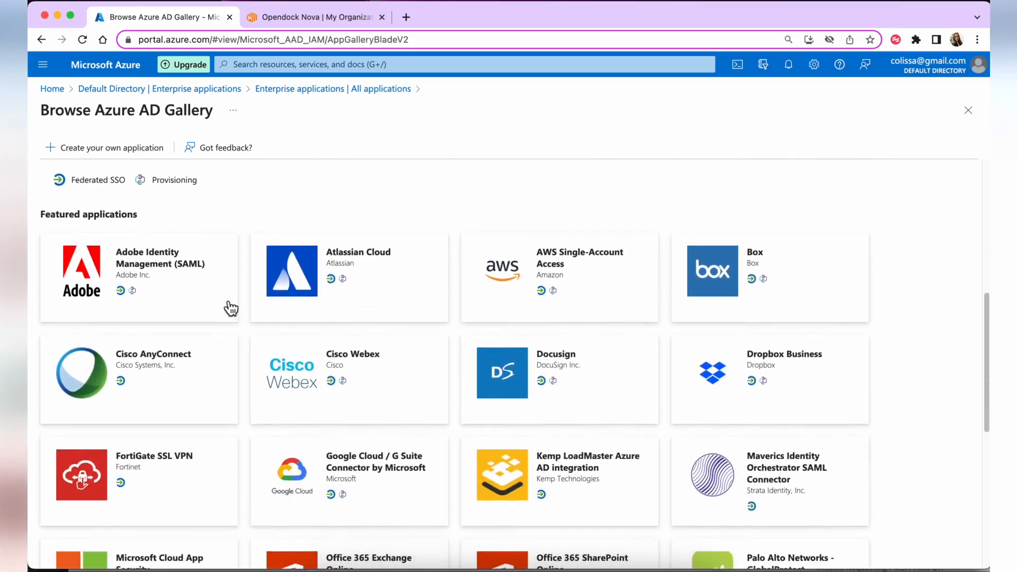
scroll(228, 302, up, 8)
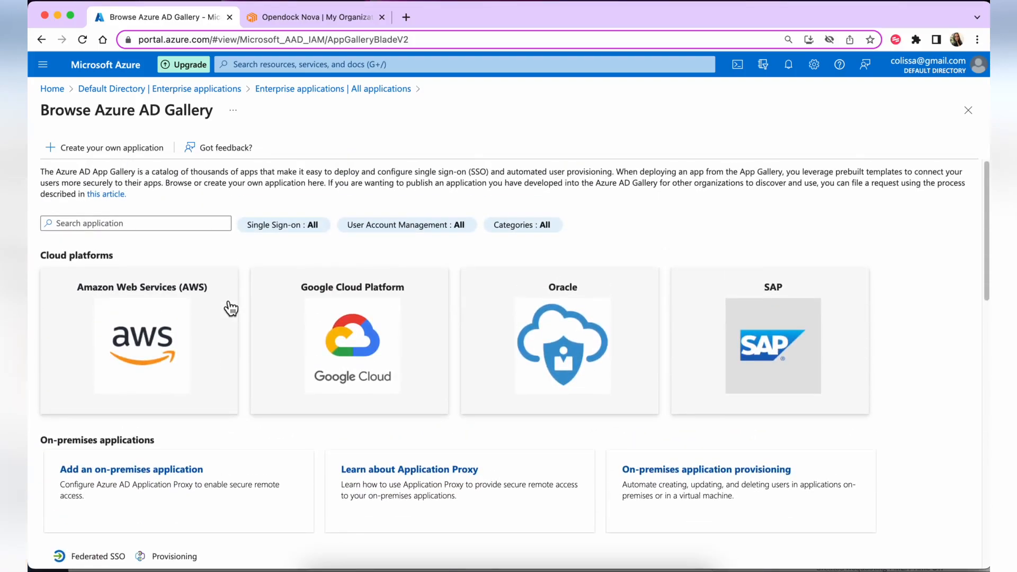
click(105, 148)
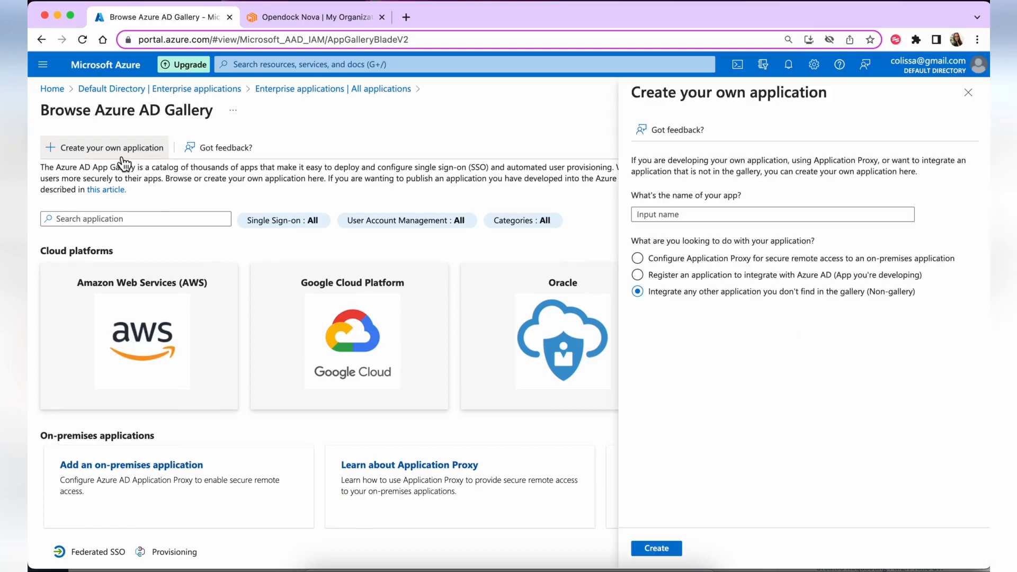
text(Opendock)
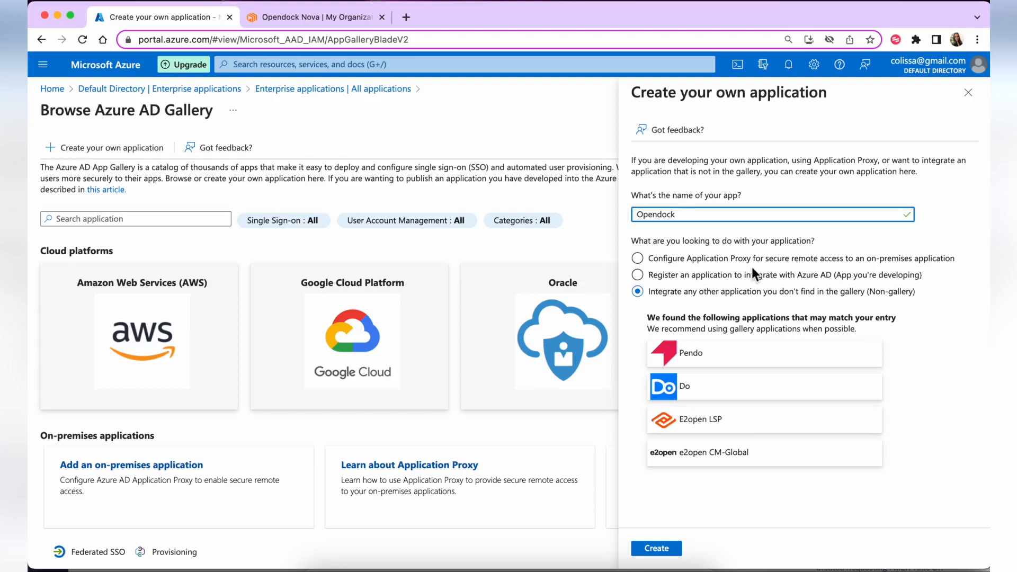
click(716, 297)
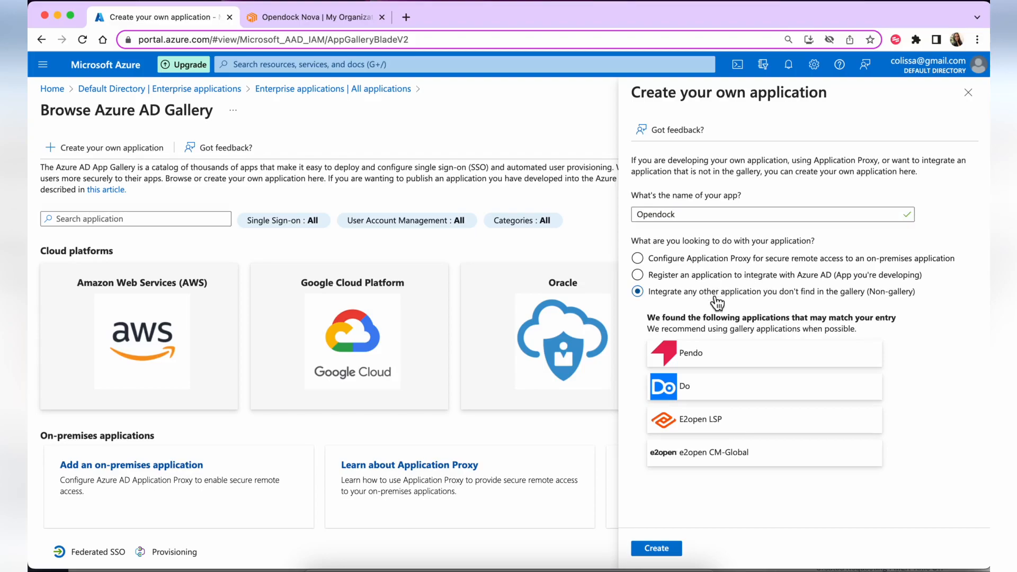
click(655, 552)
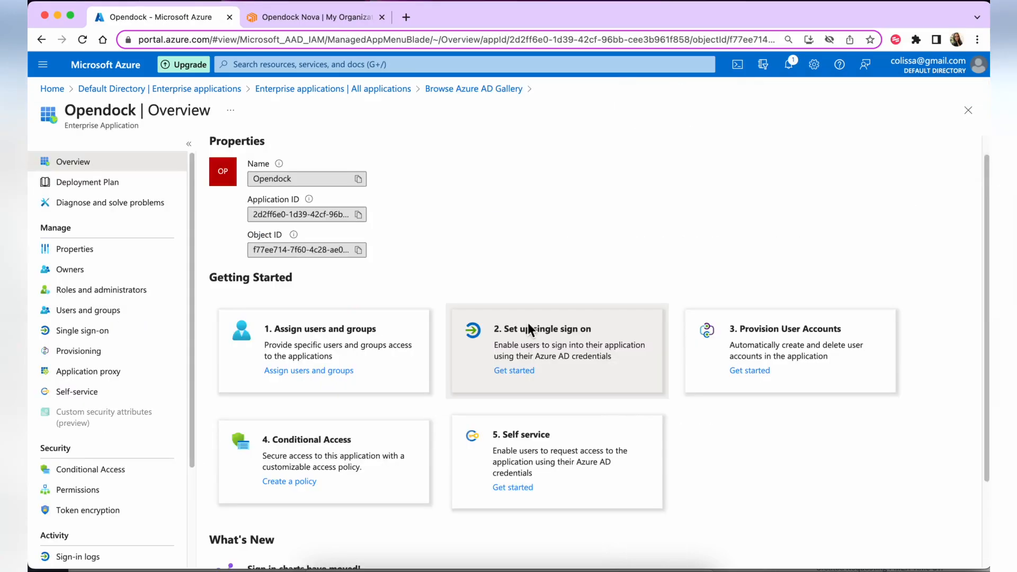
Choose SAML as Opendock's single sign-on method and edit its Basic SAML Configuration
scroll(528, 323, up, 1)
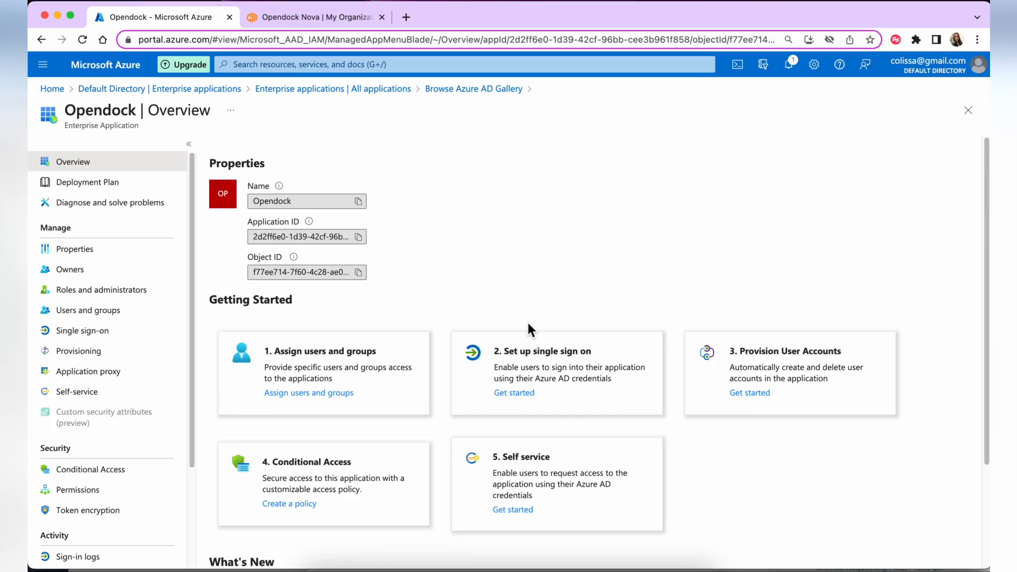
click(92, 334)
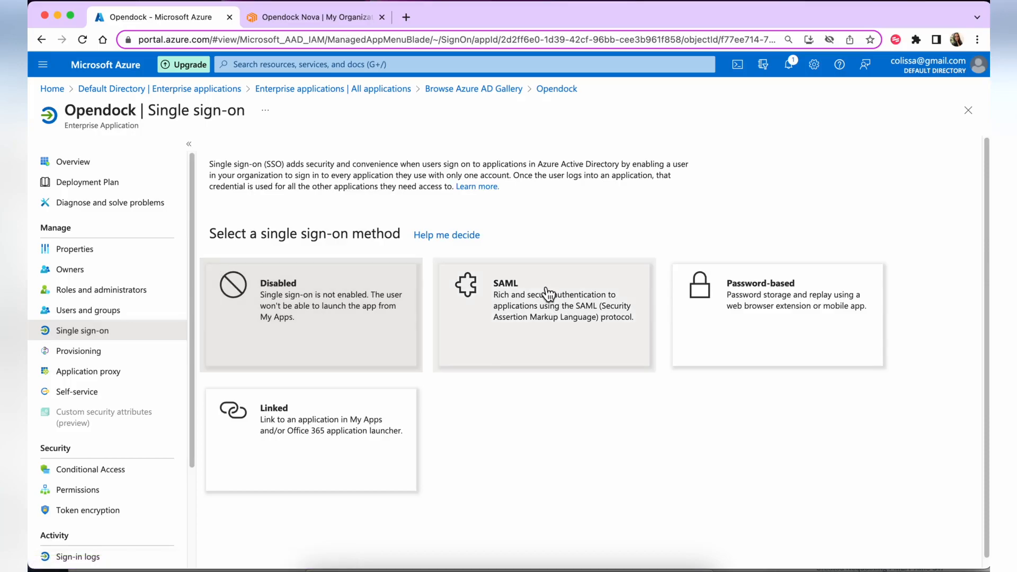
click(564, 303)
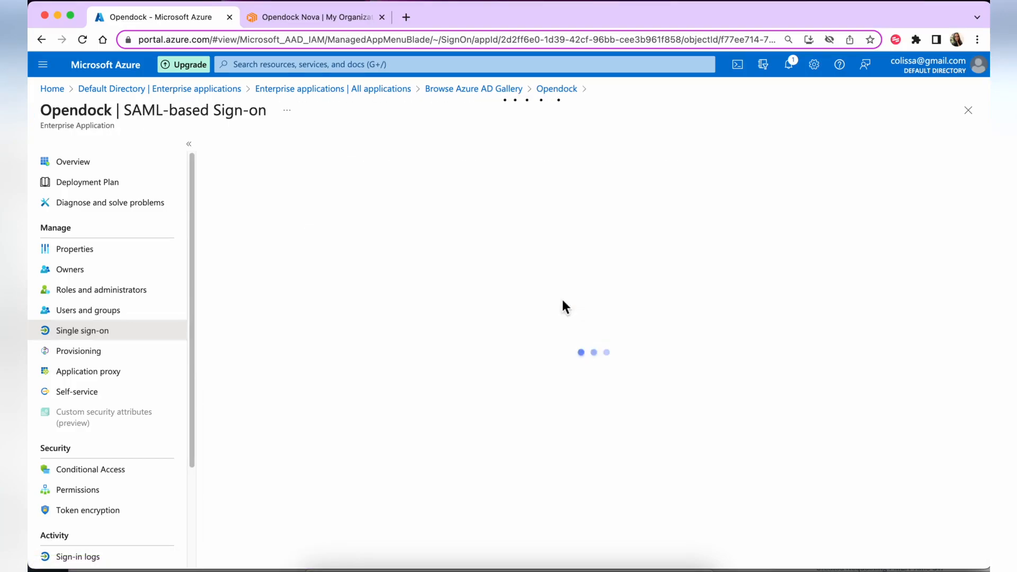
scroll(562, 301, down, 2)
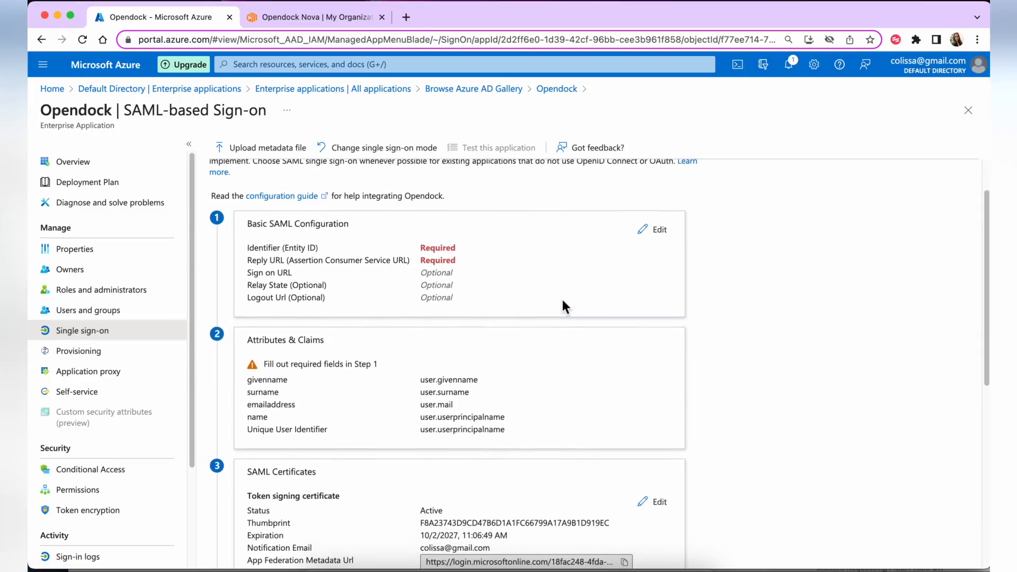
scroll(563, 301, up, 2)
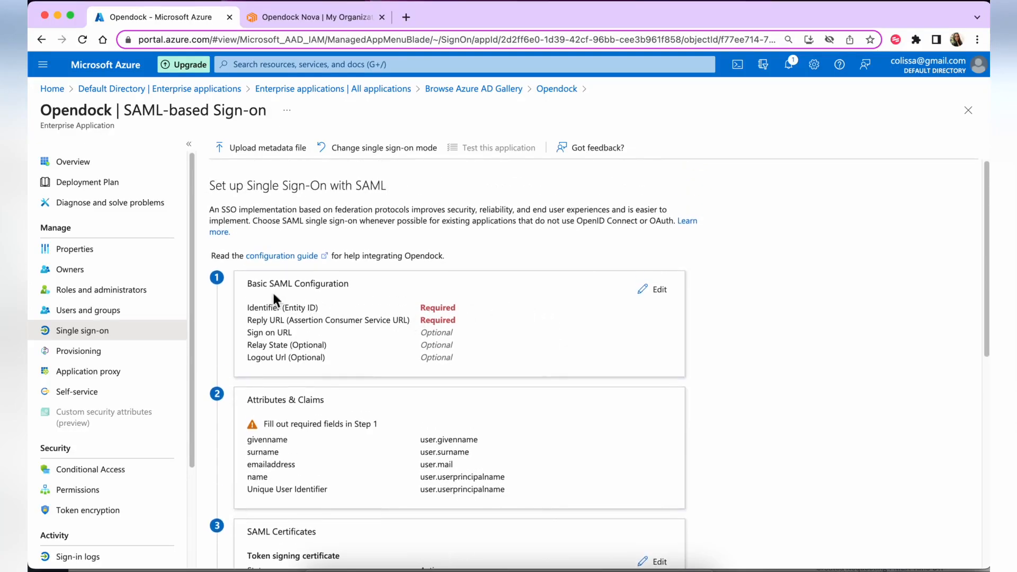
drag(288, 308, 321, 310)
click(334, 309)
click(652, 291)
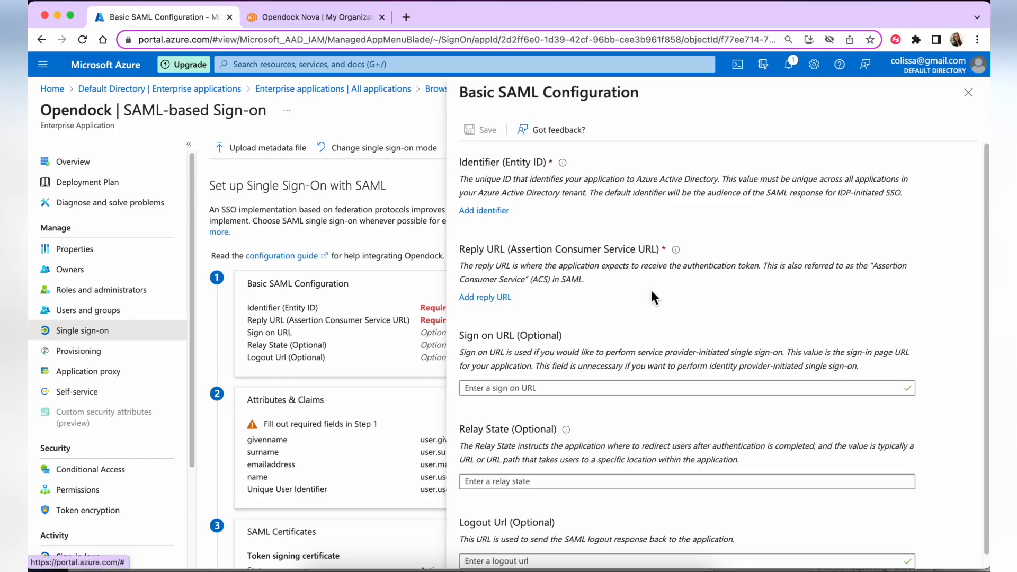
Add Opendock's Entity ID, copied from Opendock Nova, as the SAML Identifier
scroll(600, 270, down, 1)
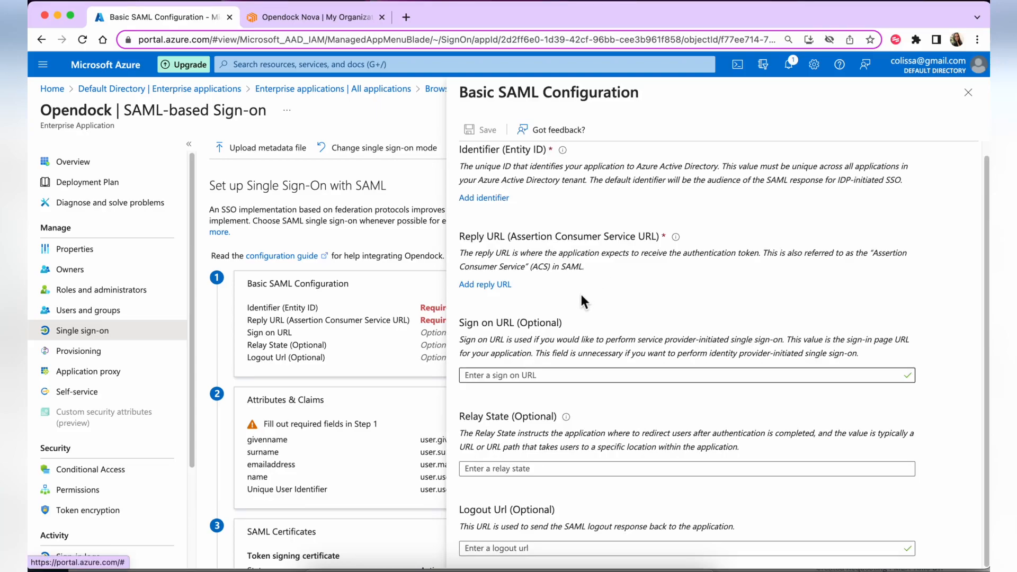
scroll(576, 303, up, 1)
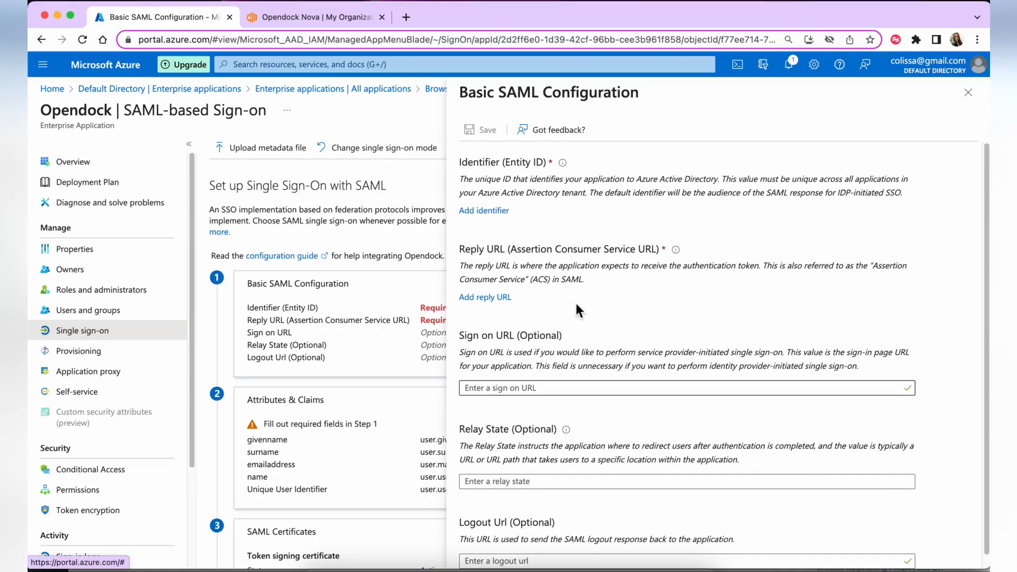
click(484, 212)
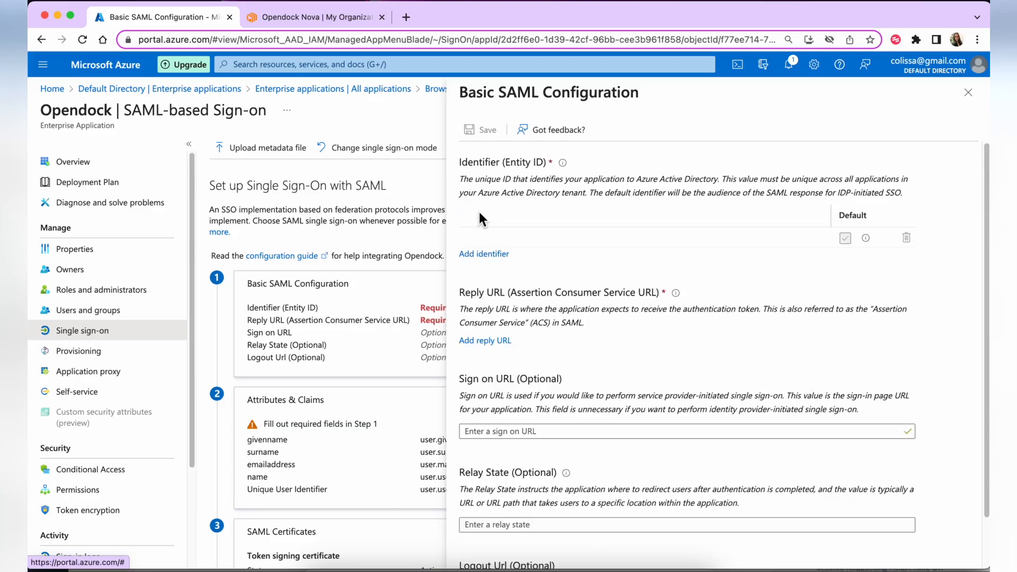
click(681, 240)
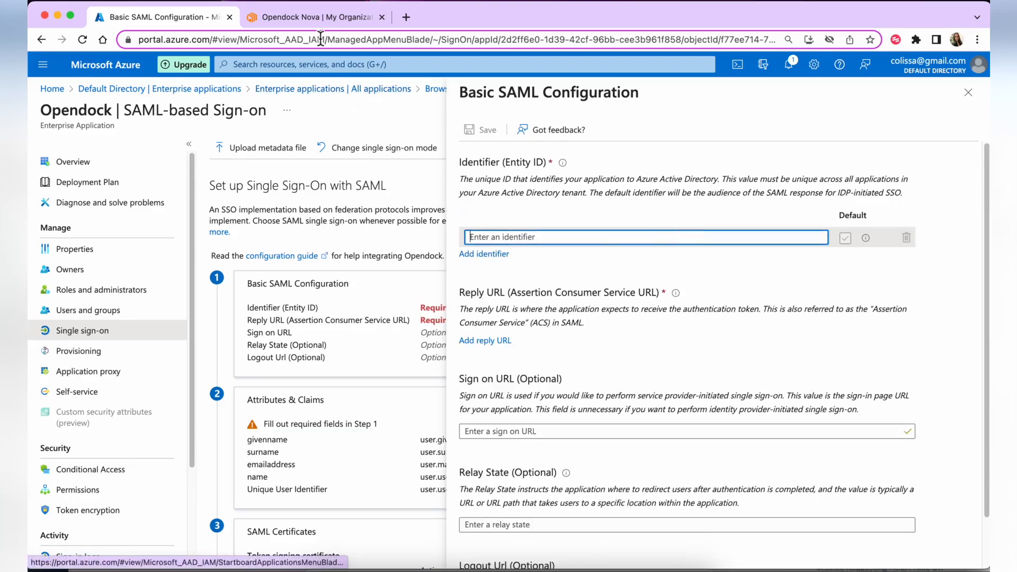
click(312, 19)
scroll(448, 325, down, 3)
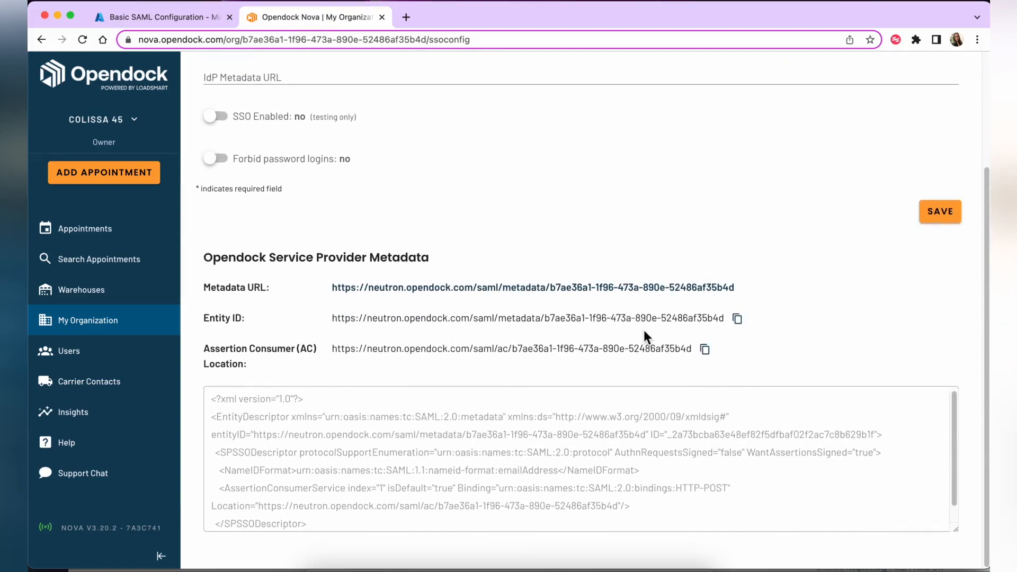
click(740, 319)
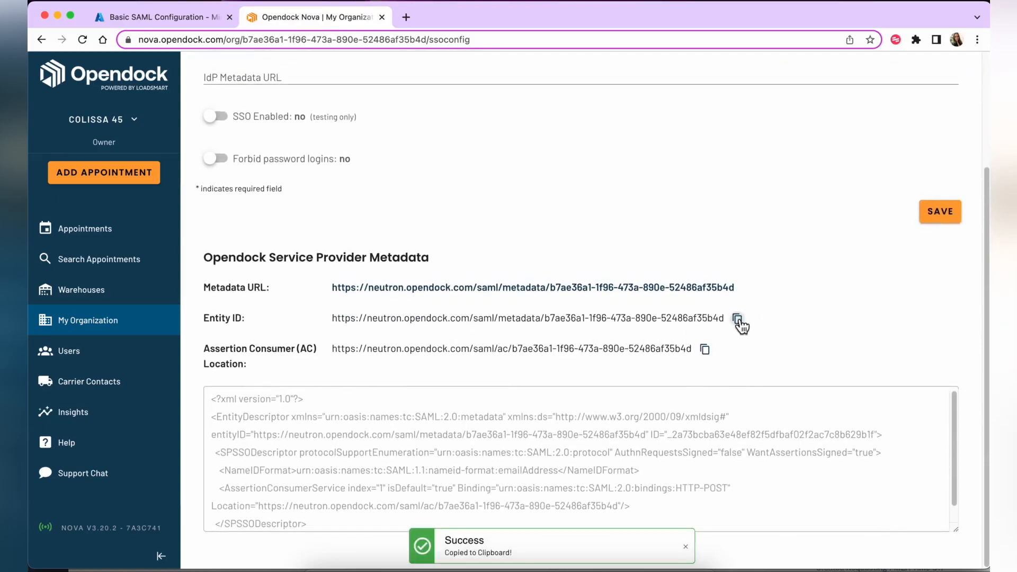
click(173, 18)
key(ctrl+v)
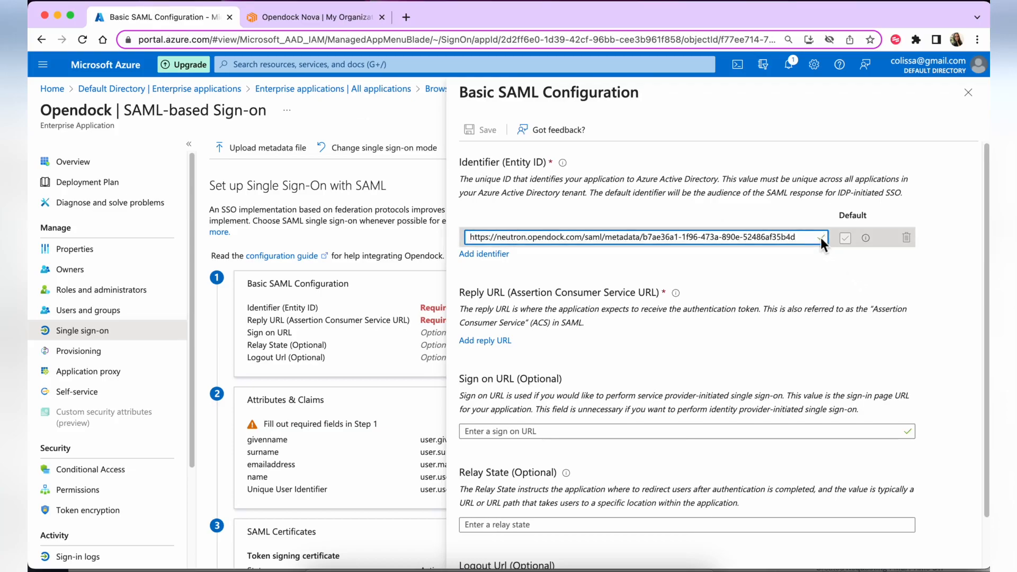
Add Opendock's Assertion Consumer Location URL as the Reply URL
scroll(824, 263, down, 2)
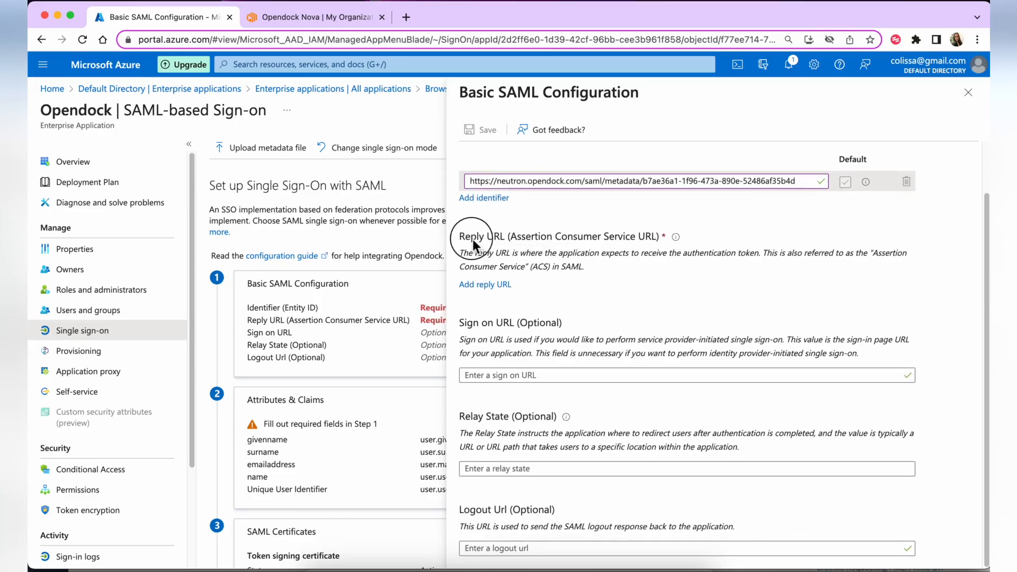
drag(514, 238, 645, 240)
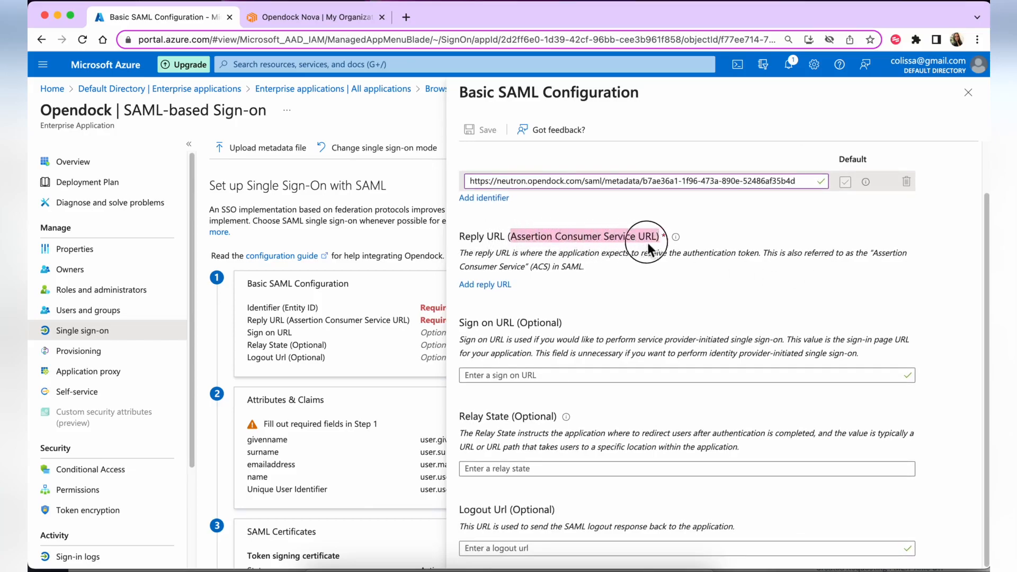
click(637, 248)
click(489, 284)
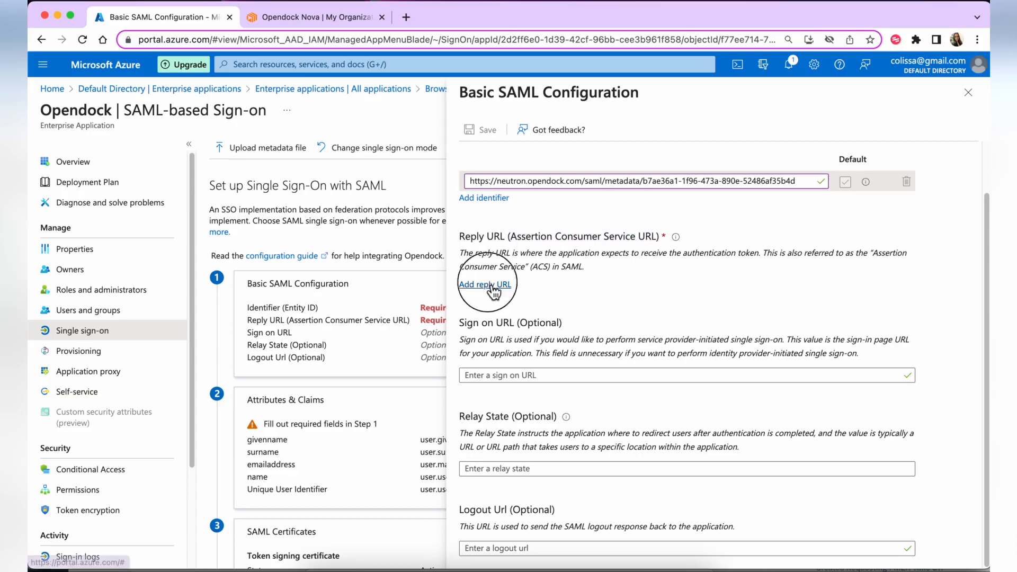
click(522, 312)
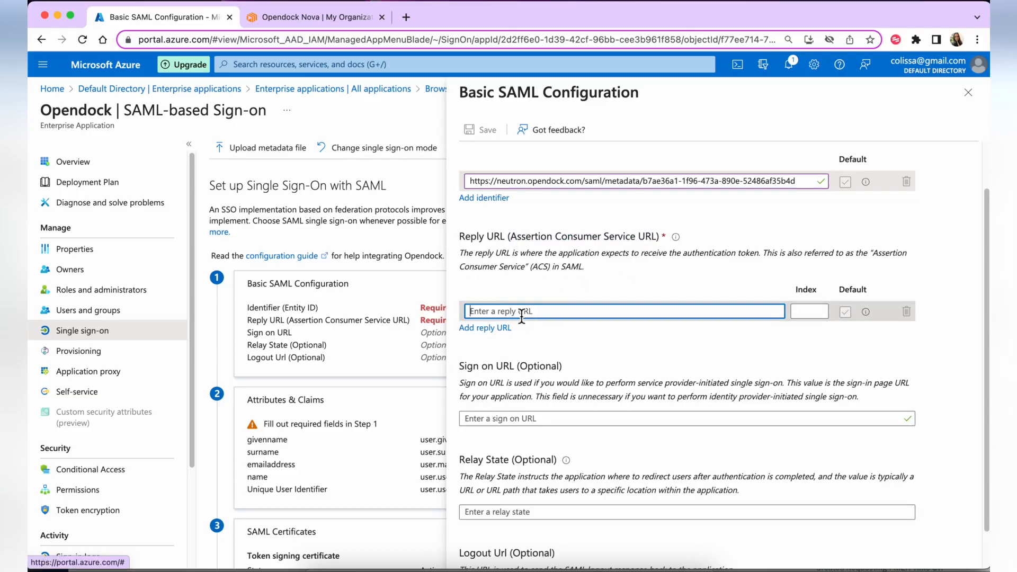
click(303, 17)
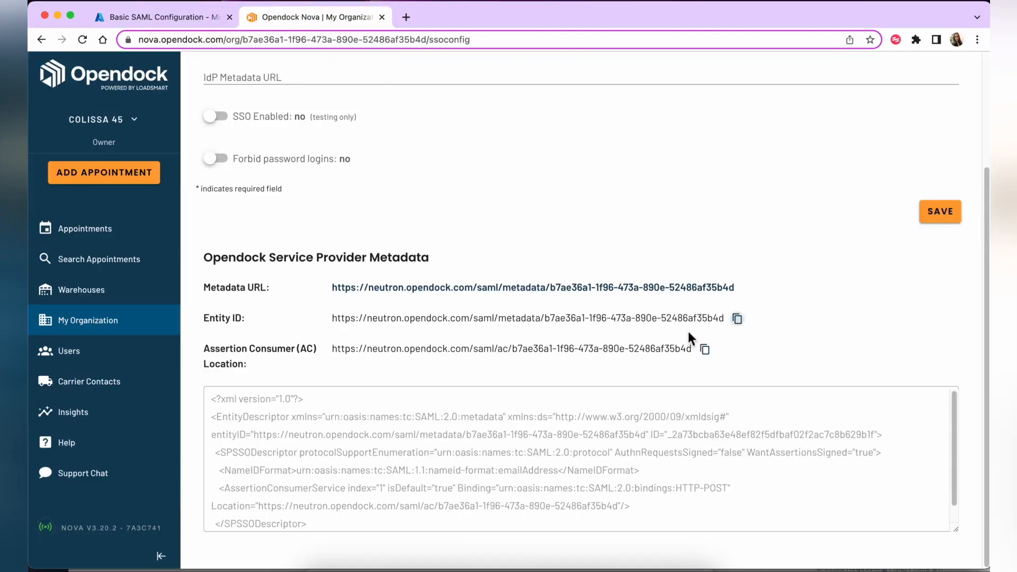
click(707, 350)
click(186, 18)
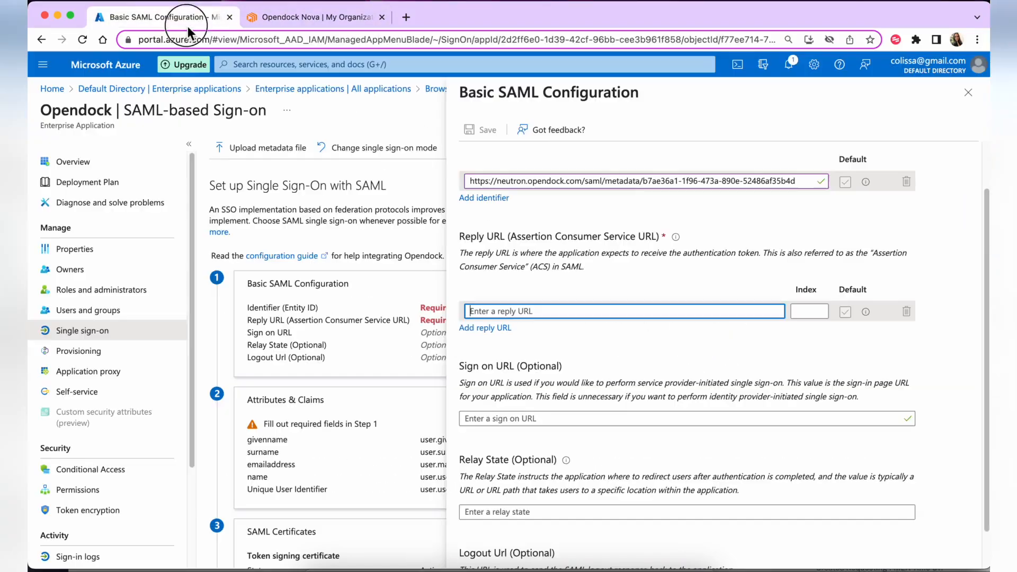
key(super+v)
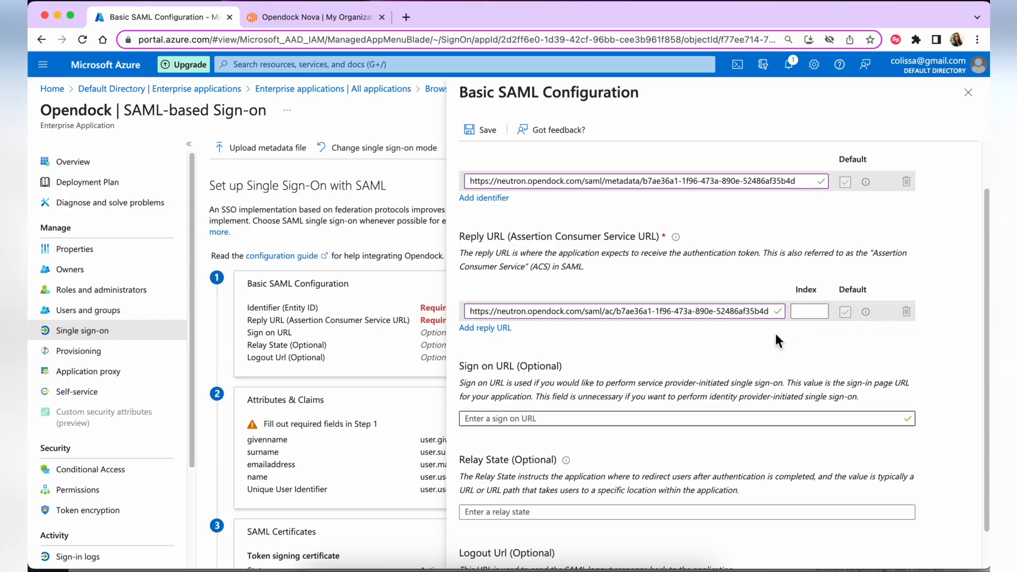
Save the Basic SAML Configuration and close the panel
scroll(777, 337, down, 2)
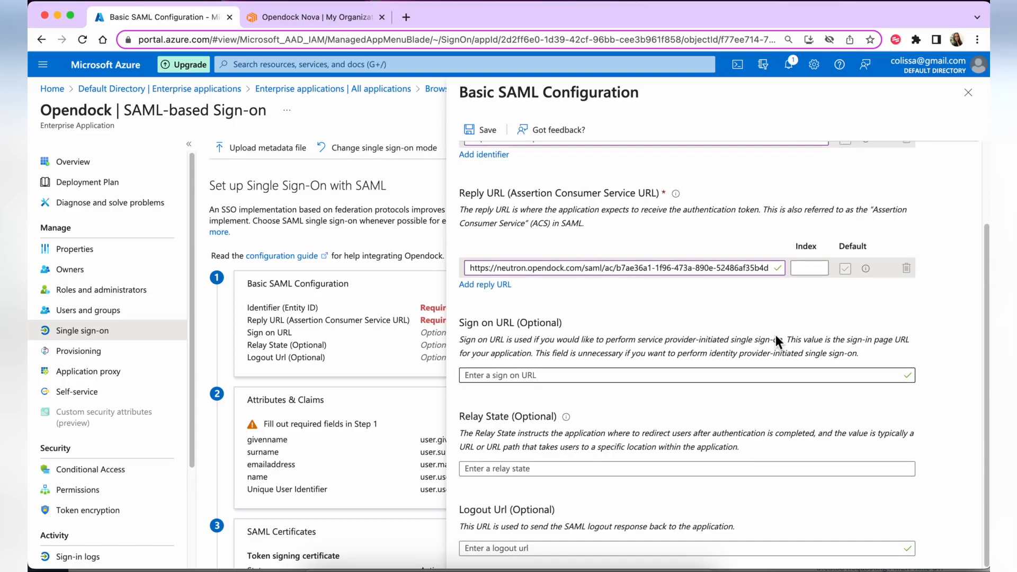
scroll(776, 335, up, 2)
scroll(776, 335, down, 2)
click(475, 130)
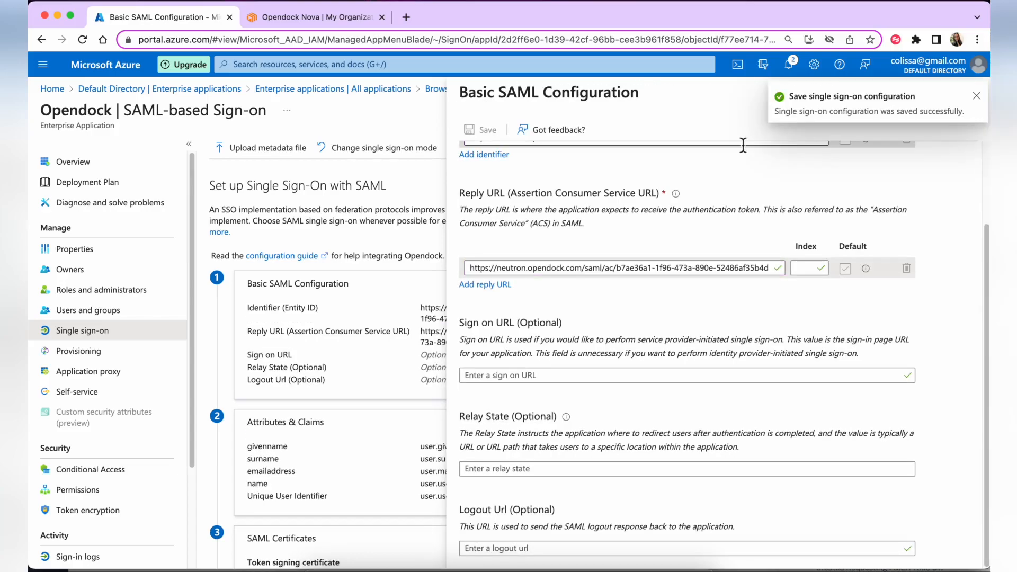
click(977, 96)
click(981, 97)
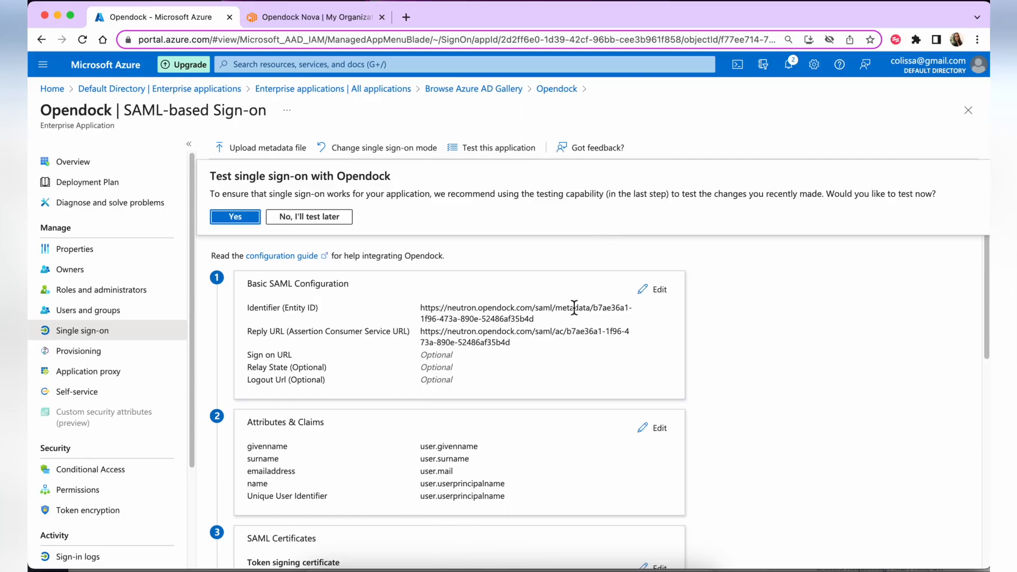
scroll(574, 307, down, 5)
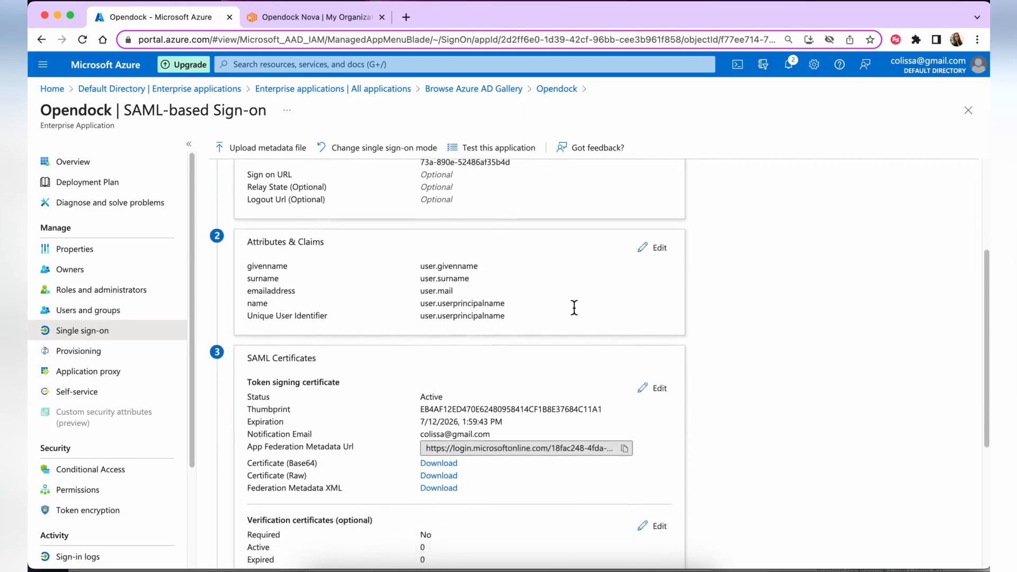
scroll(574, 307, down, 3)
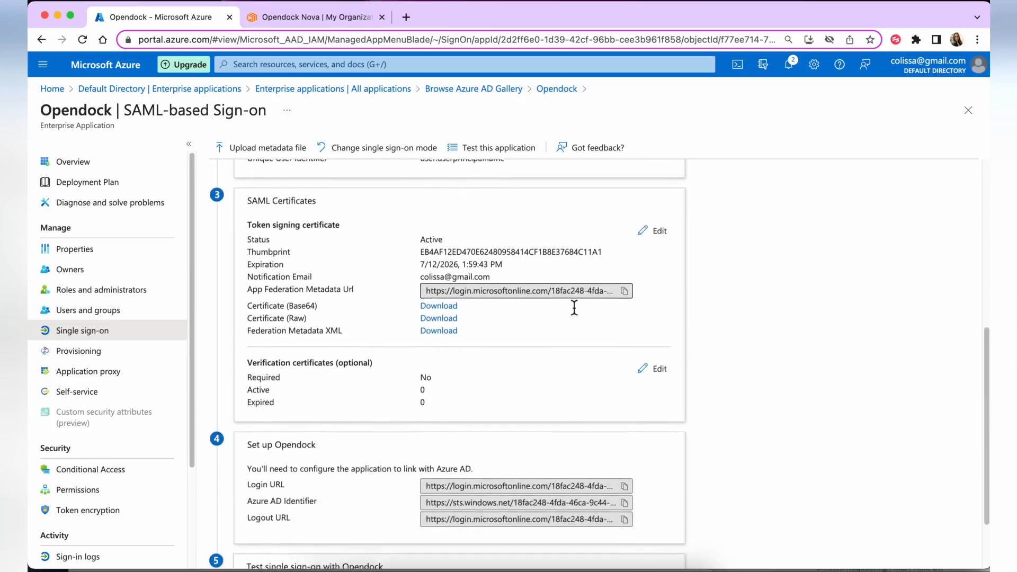
scroll(574, 308, down, 2)
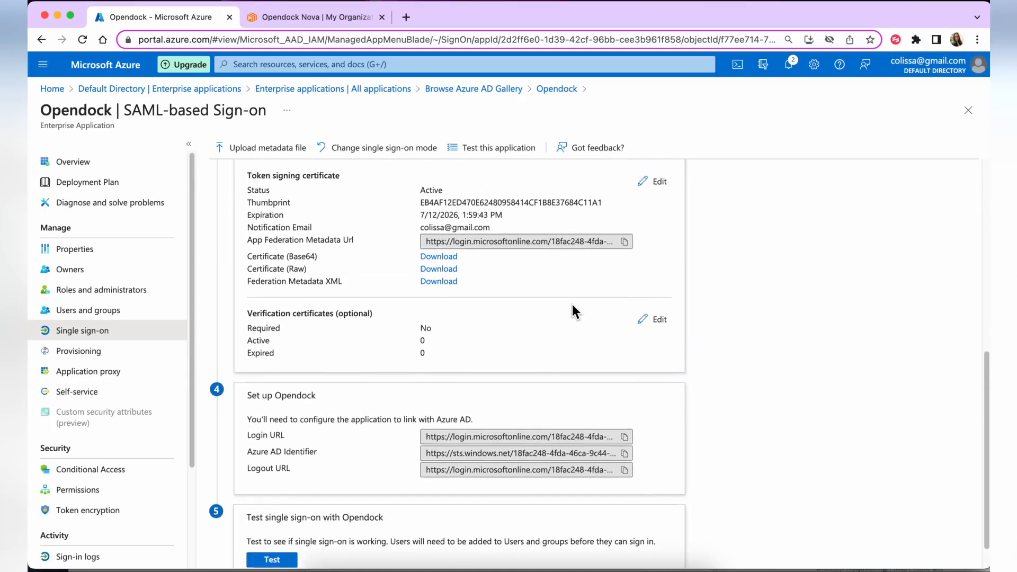
scroll(573, 307, up, 3)
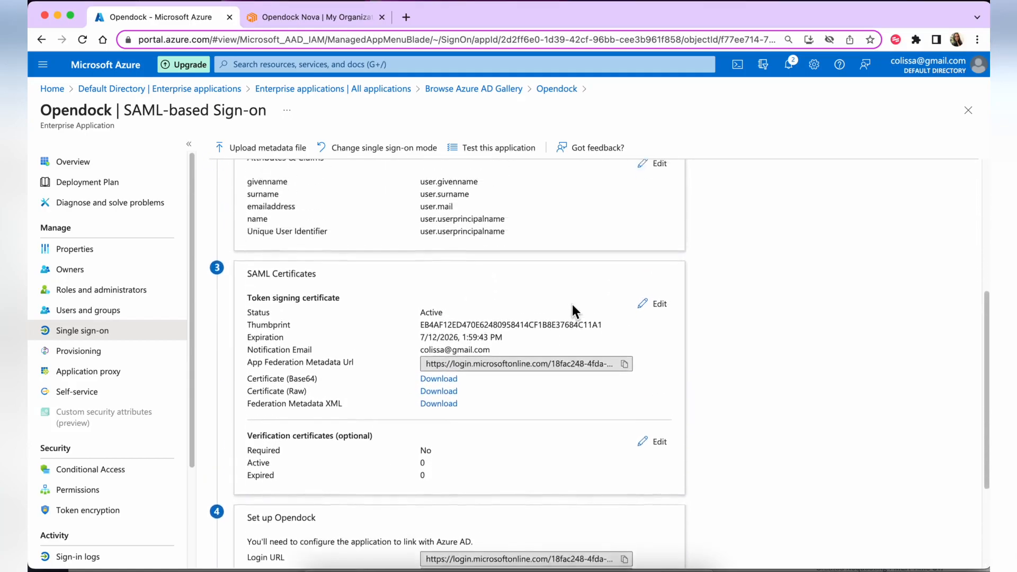
scroll(572, 310, up, 2)
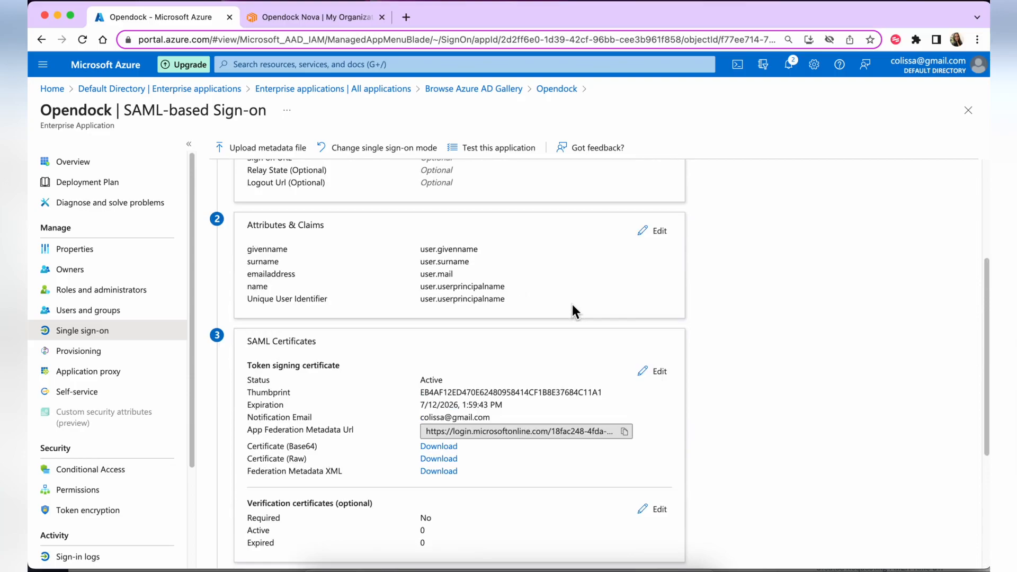
click(651, 231)
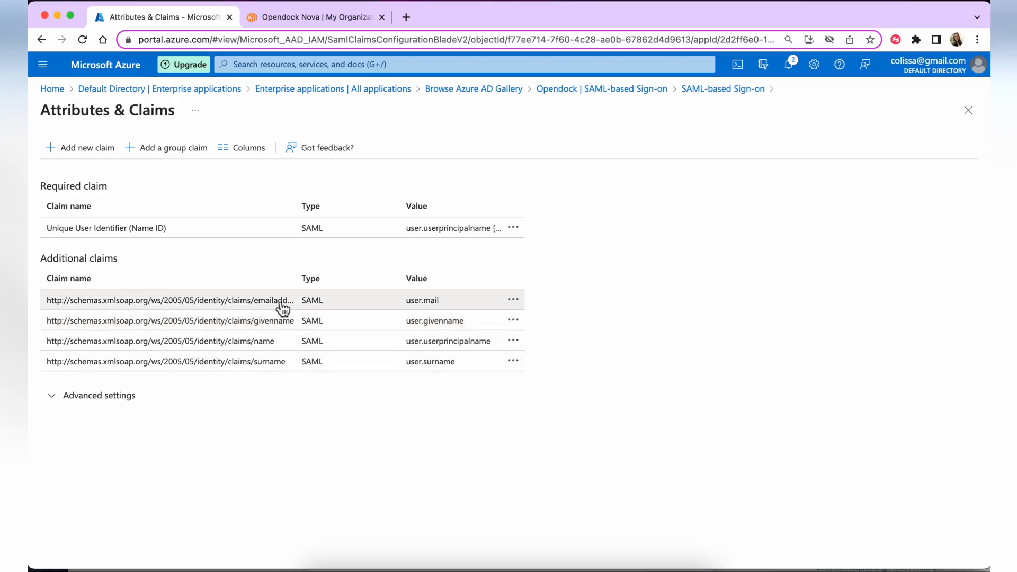
click(77, 149)
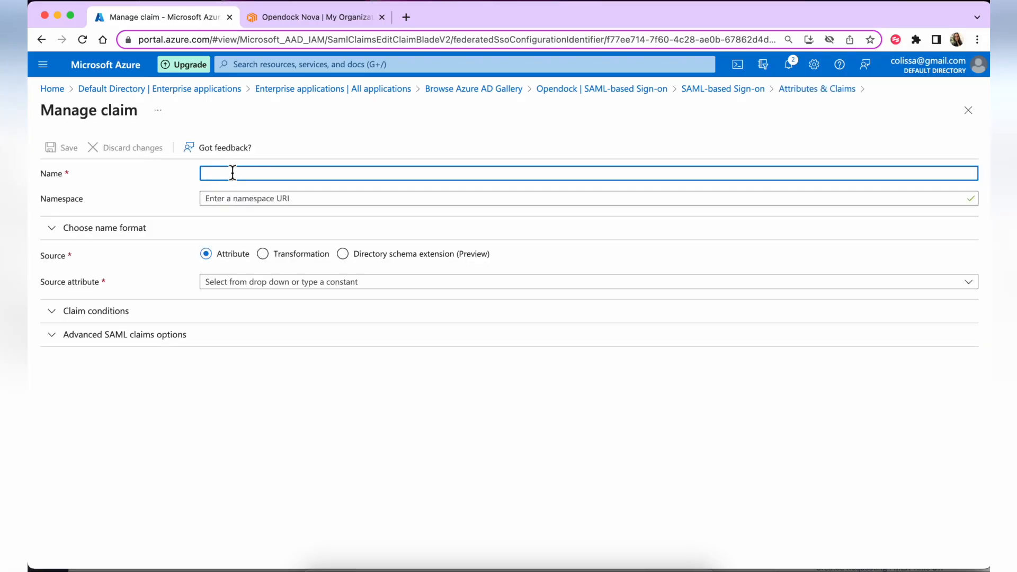
text(email)
click(227, 199)
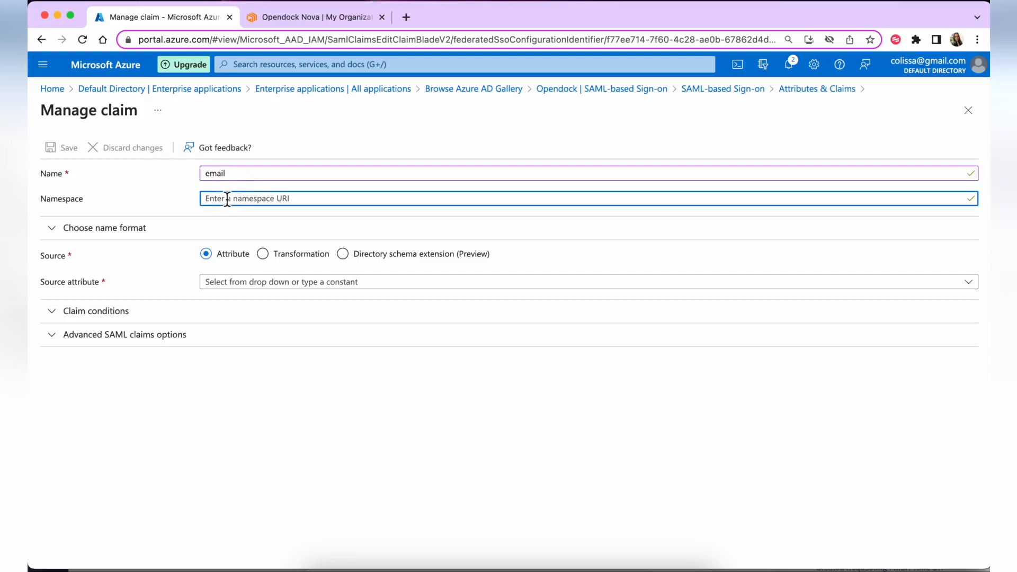
click(235, 290)
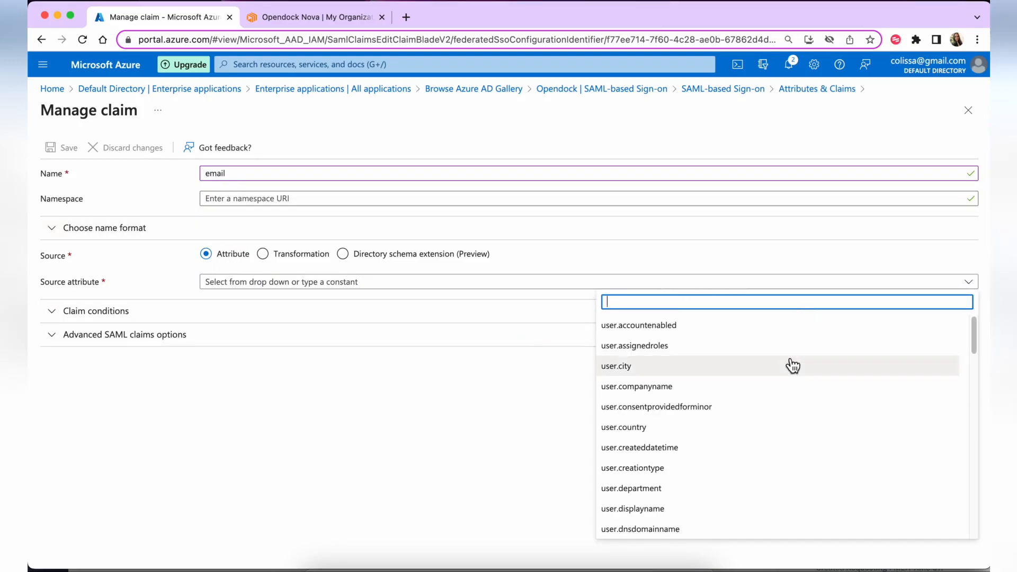
scroll(793, 366, down, 15)
scroll(792, 366, up, 3)
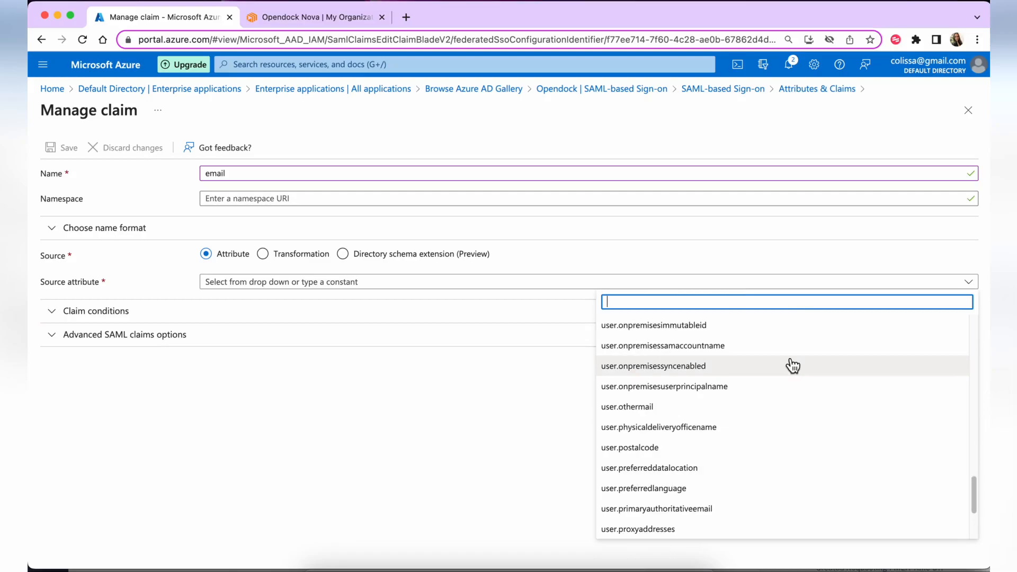
text(use)
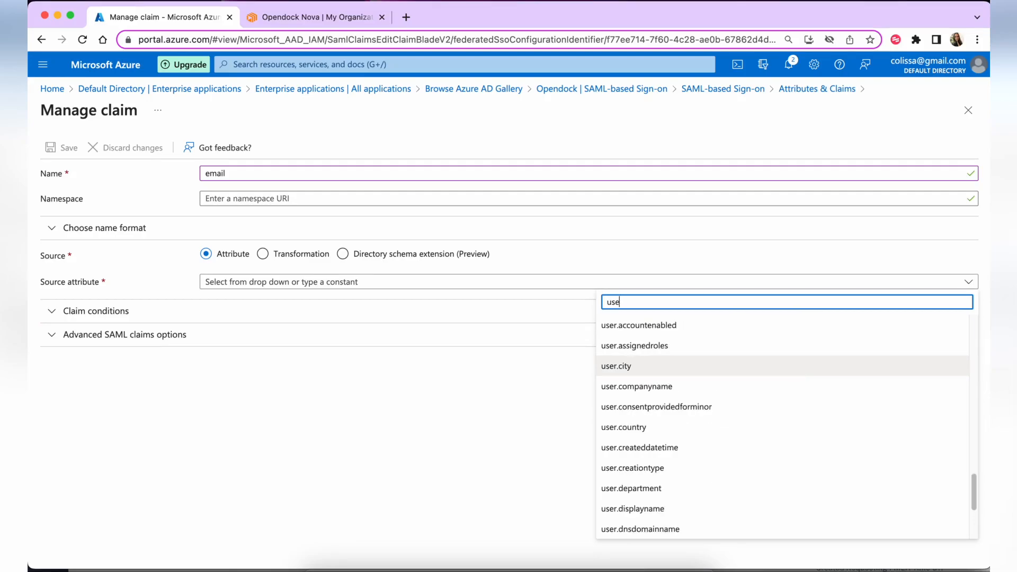
text(r.mail)
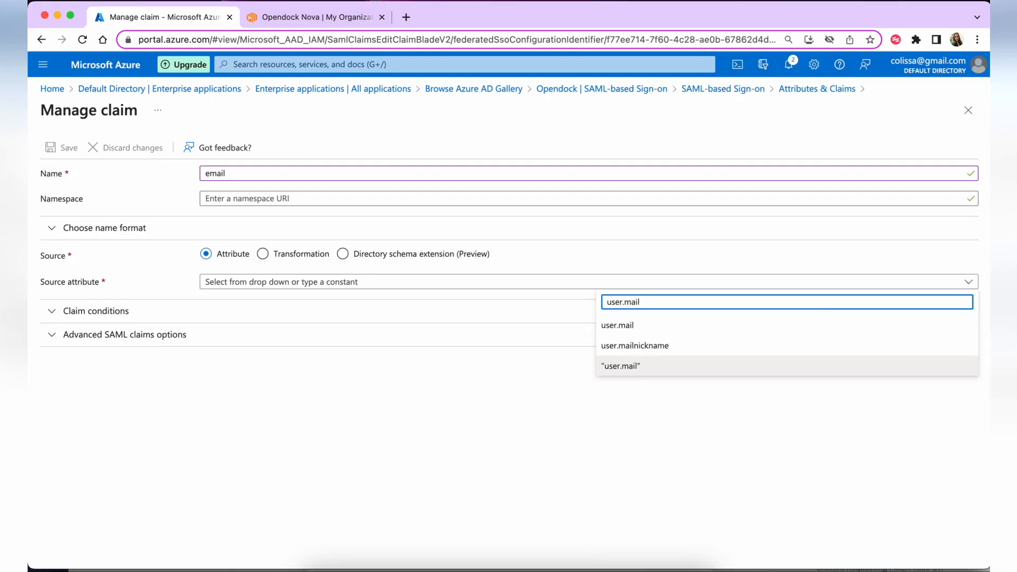
click(707, 328)
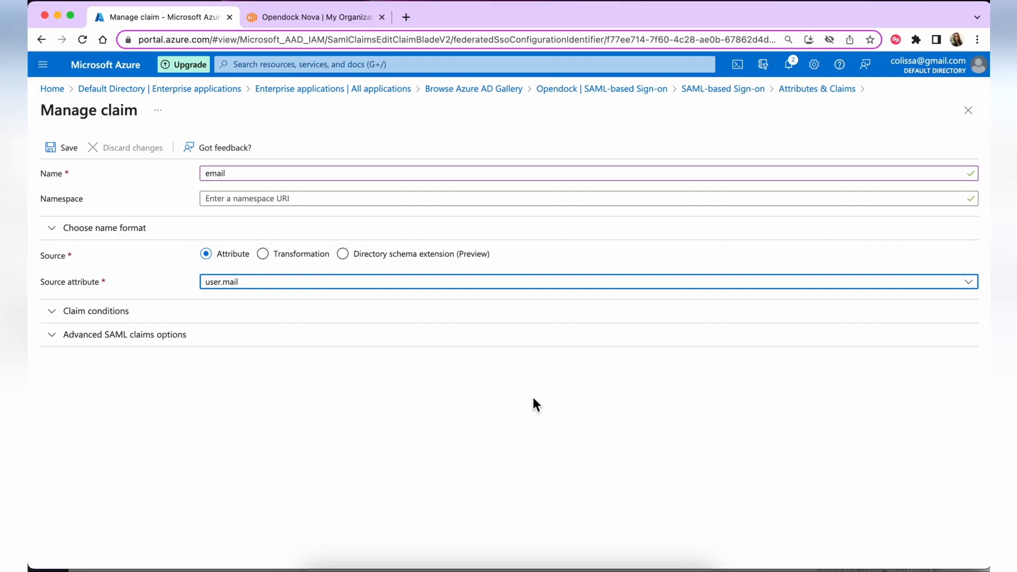
click(534, 404)
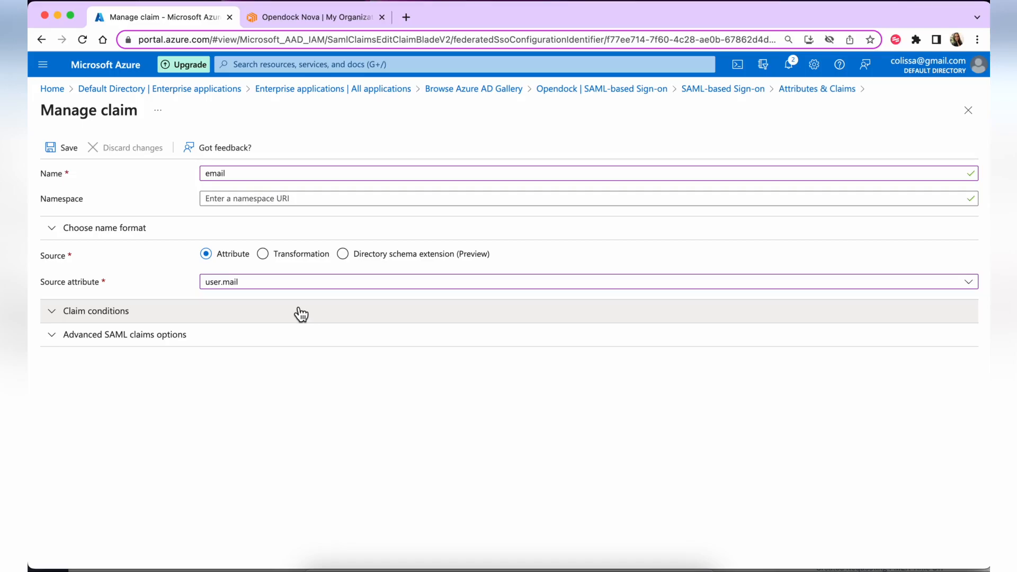
click(62, 149)
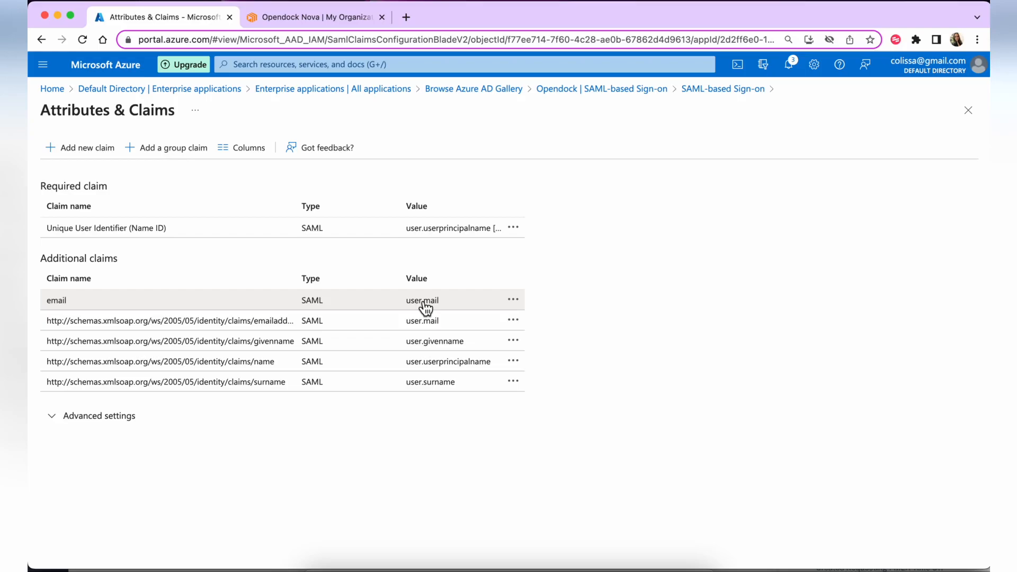
click(969, 110)
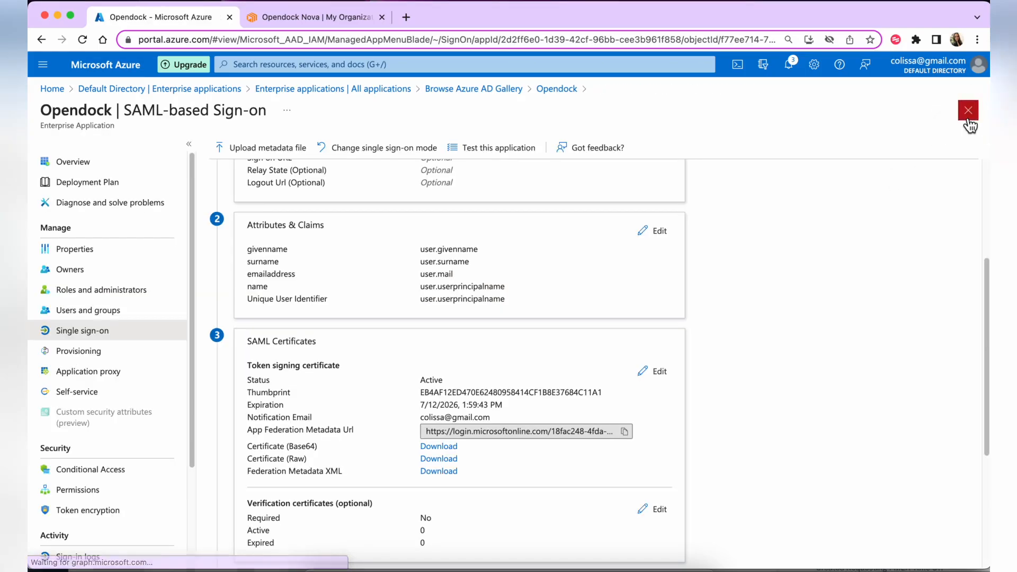
scroll(821, 238, down, 3)
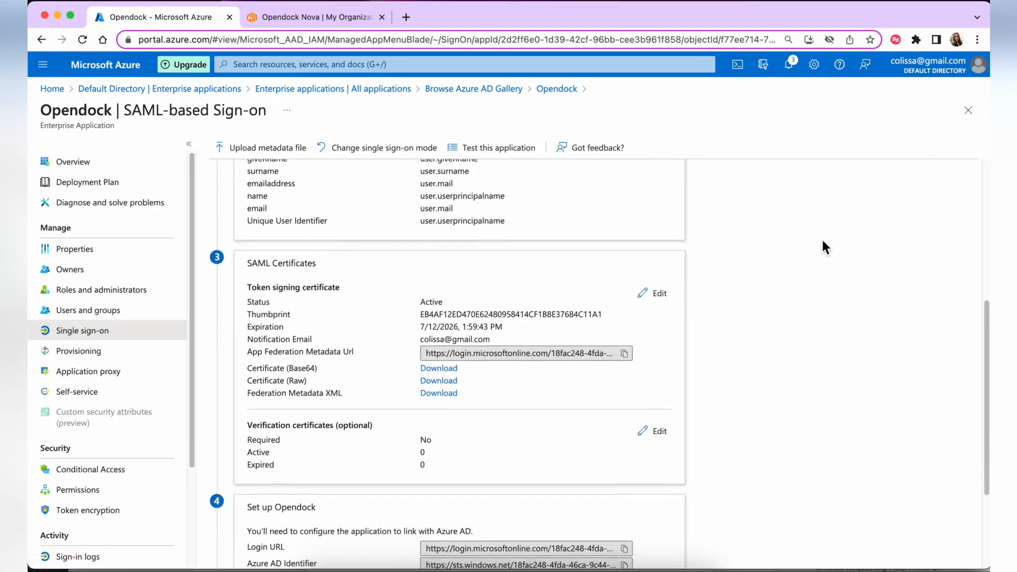
scroll(825, 247, up, 2)
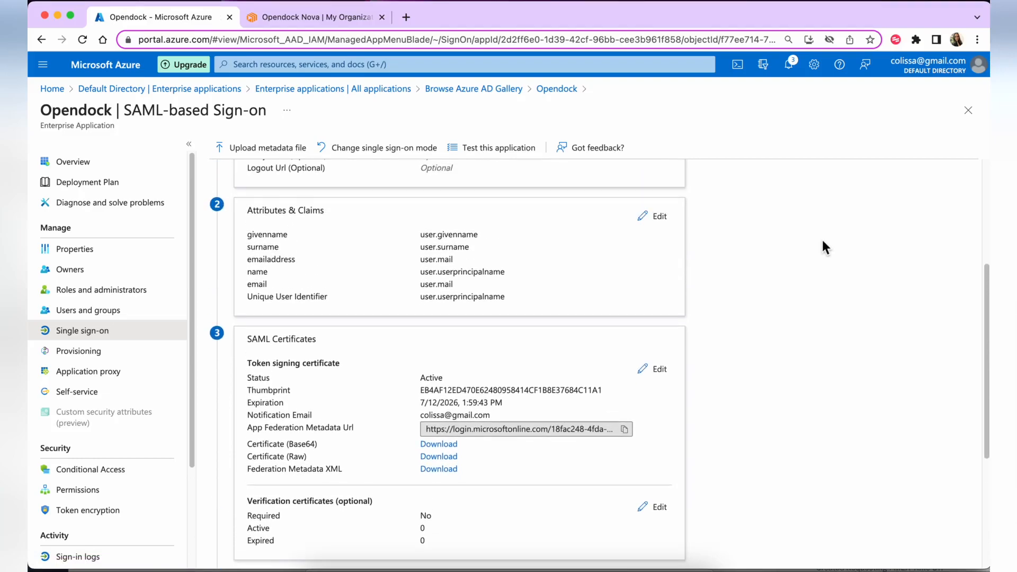
scroll(823, 242, down, 3)
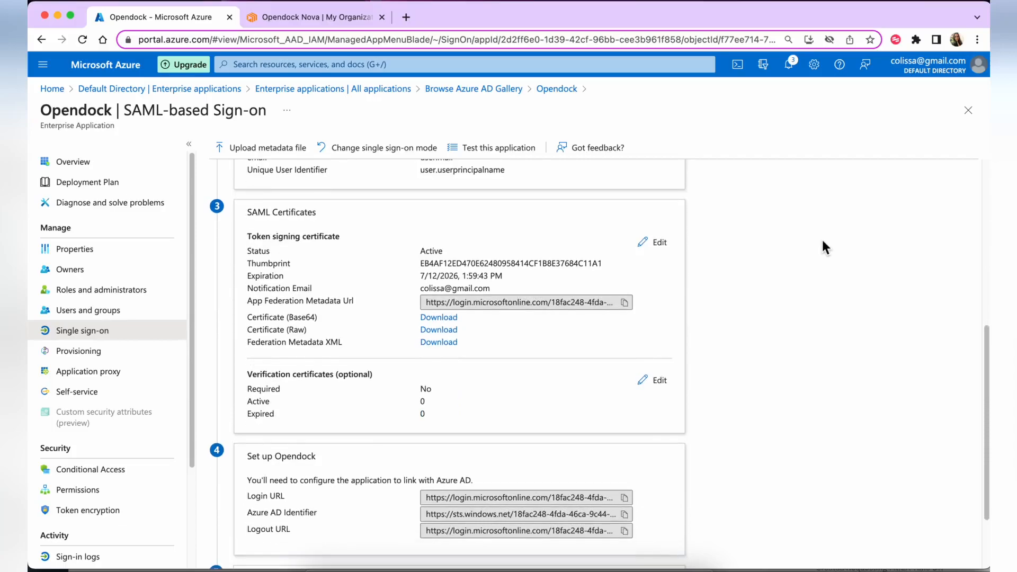
scroll(822, 242, down, 1)
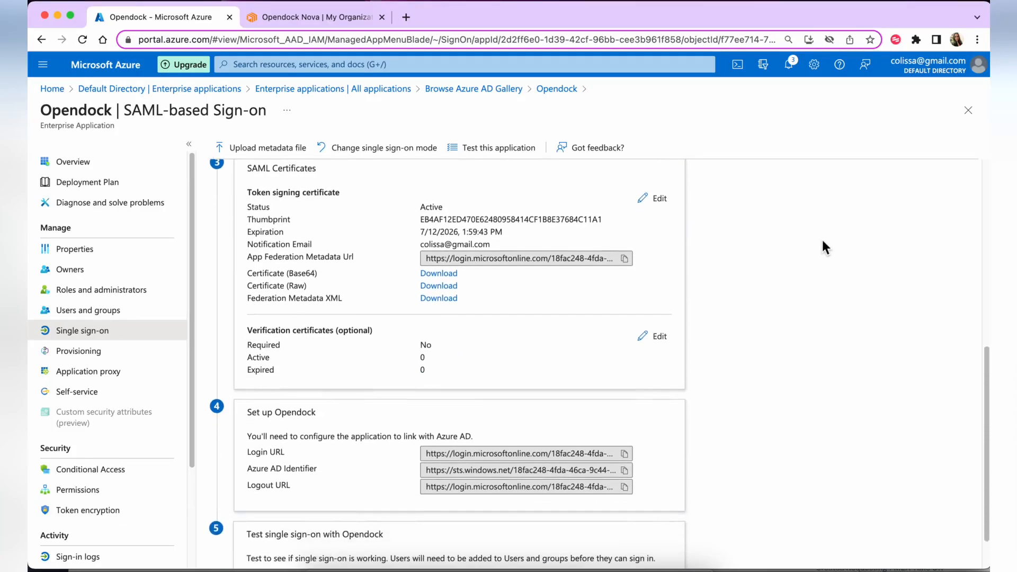
scroll(822, 242, up, 1)
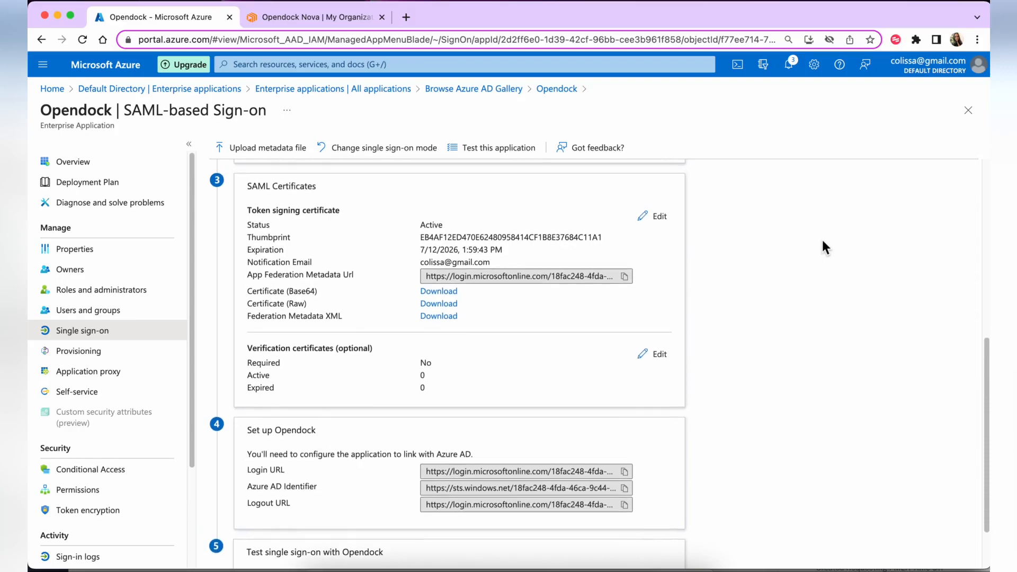
Set the SAML certificate to 'Sign SAML response and assertion' with SHA-256 and save
click(656, 218)
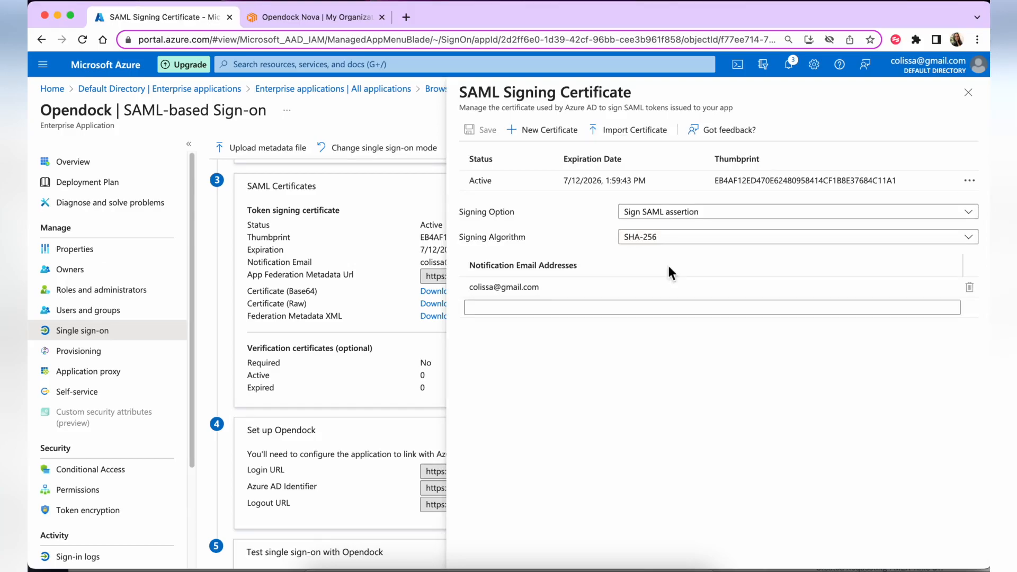
click(668, 241)
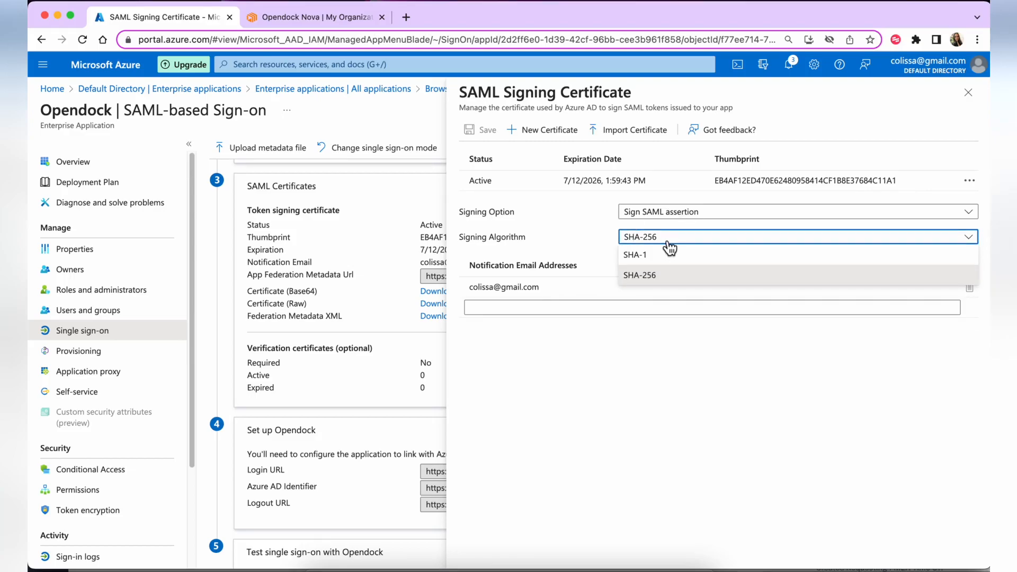
click(668, 242)
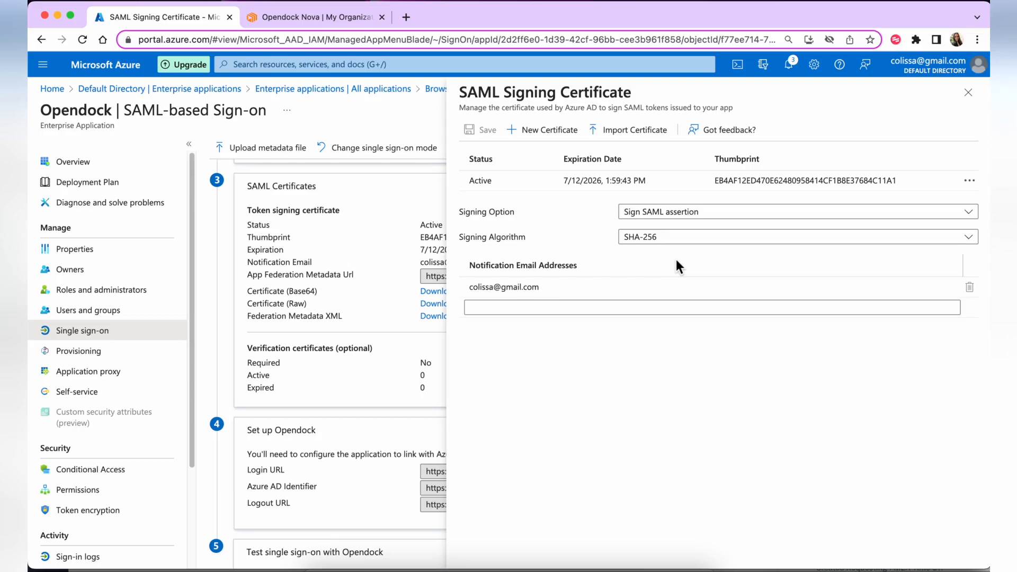
click(698, 217)
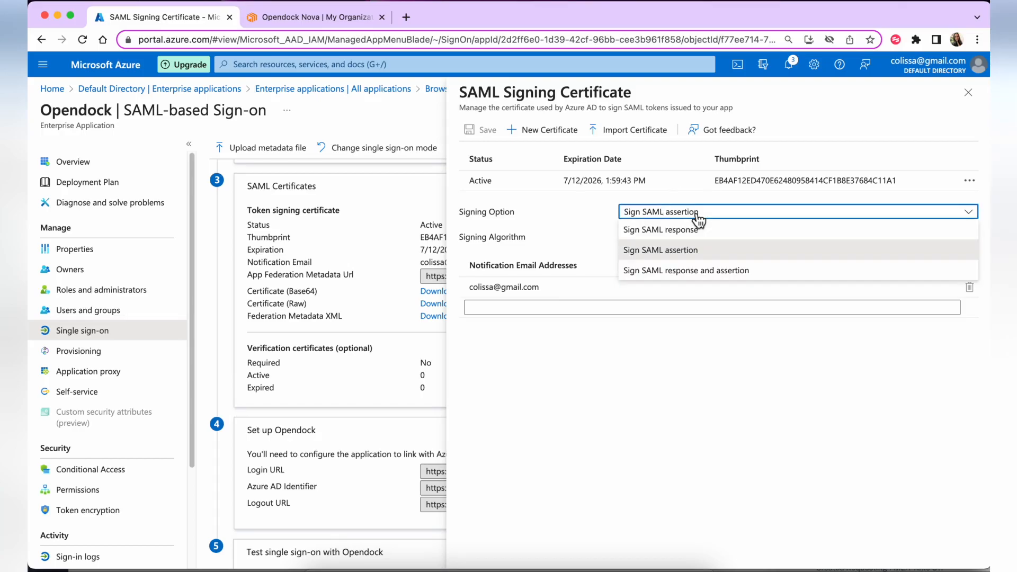
click(693, 270)
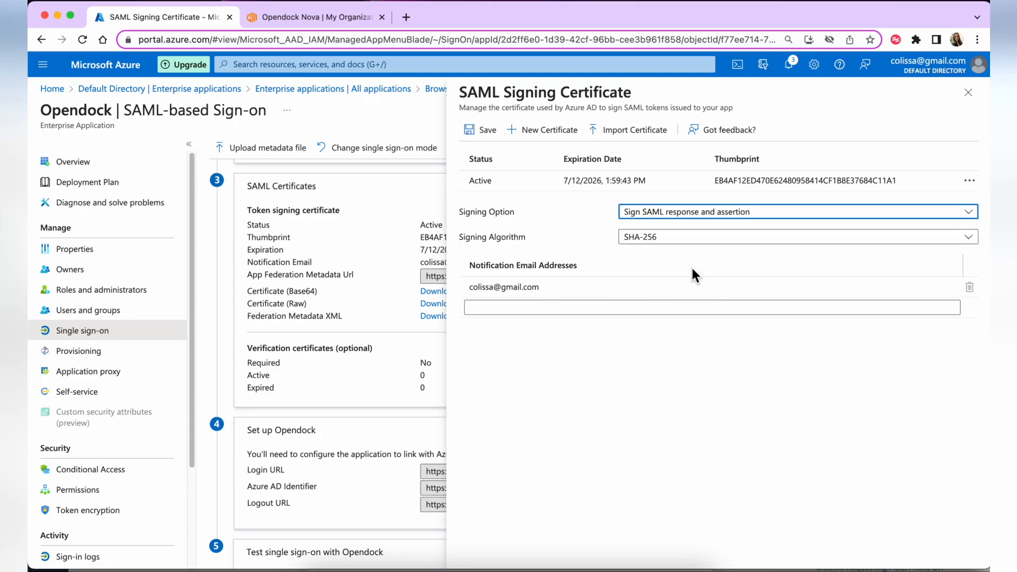
click(483, 130)
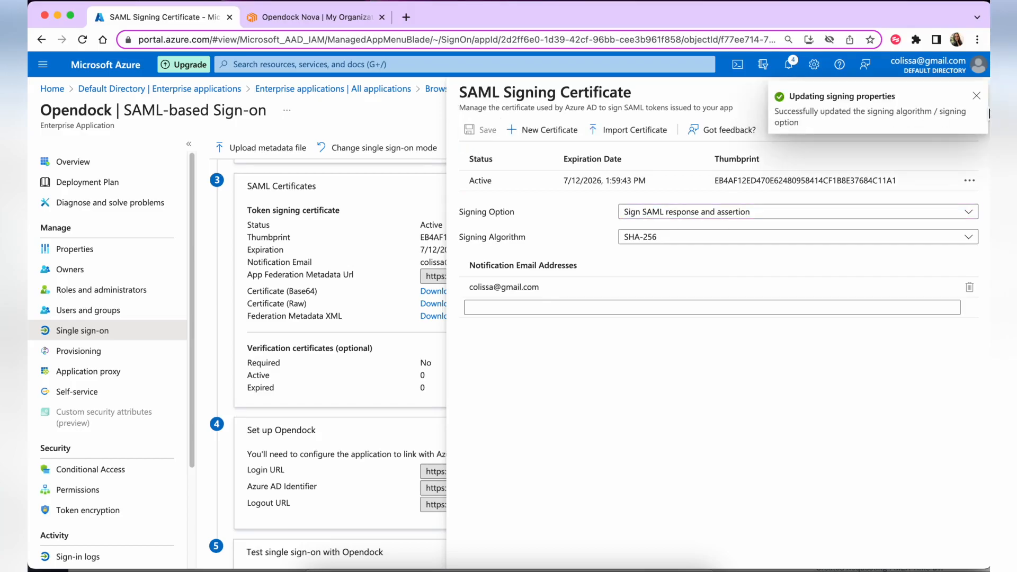
click(977, 96)
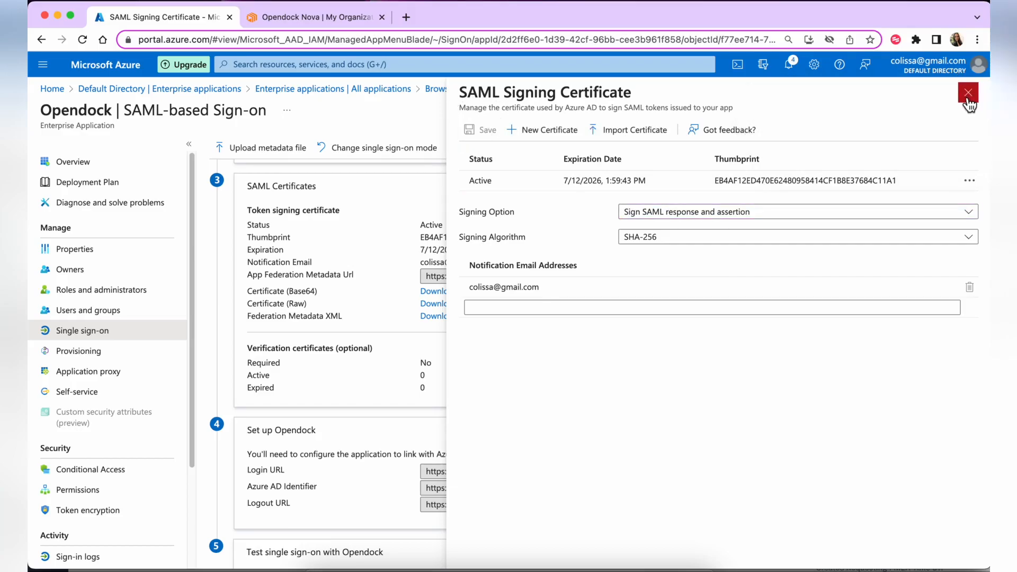
click(967, 104)
scroll(650, 297, down, 3)
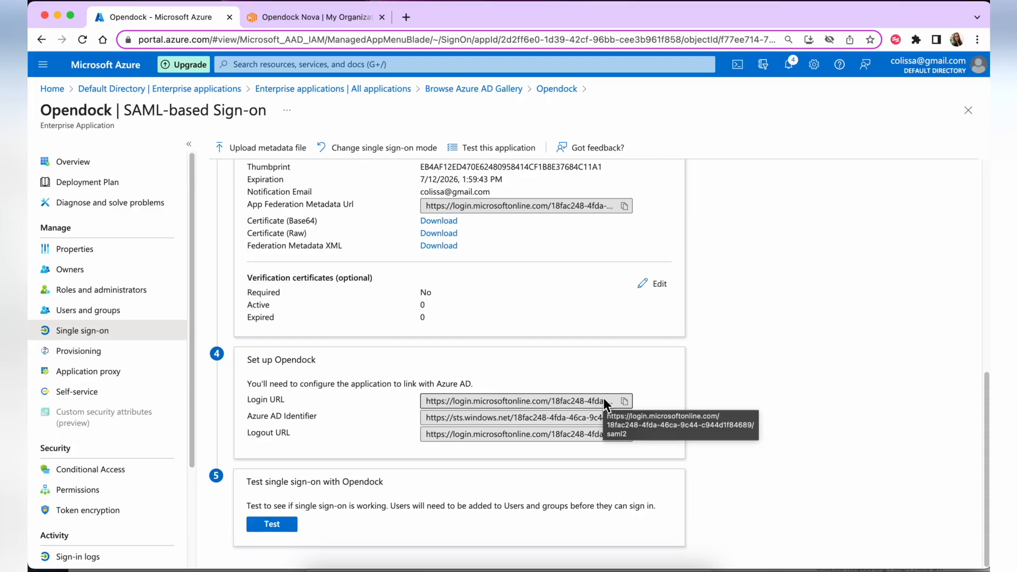
Check the still-empty IdP Metadata URL field on Opendock's SSO Config page
click(292, 26)
scroll(305, 145, up, 6)
click(270, 222)
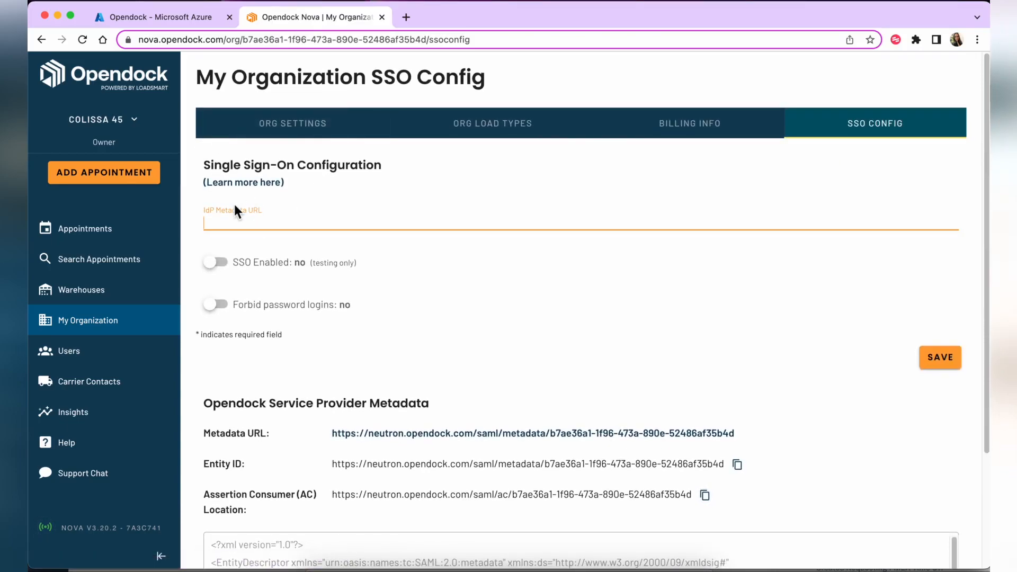
click(131, 20)
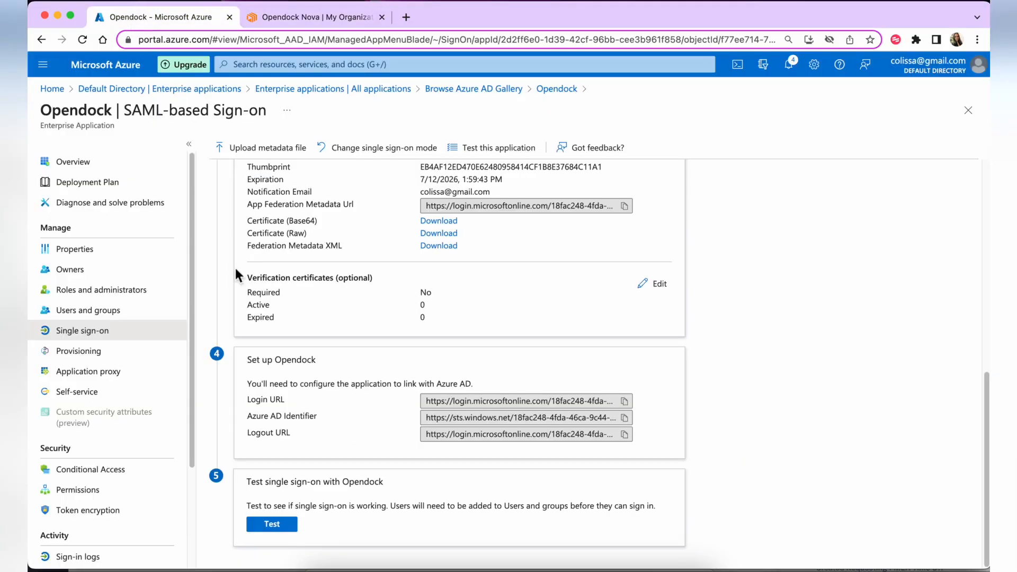
Download the Federation Metadata XML as Opendock.xml from the SAML Certificates section
scroll(309, 329, up, 10)
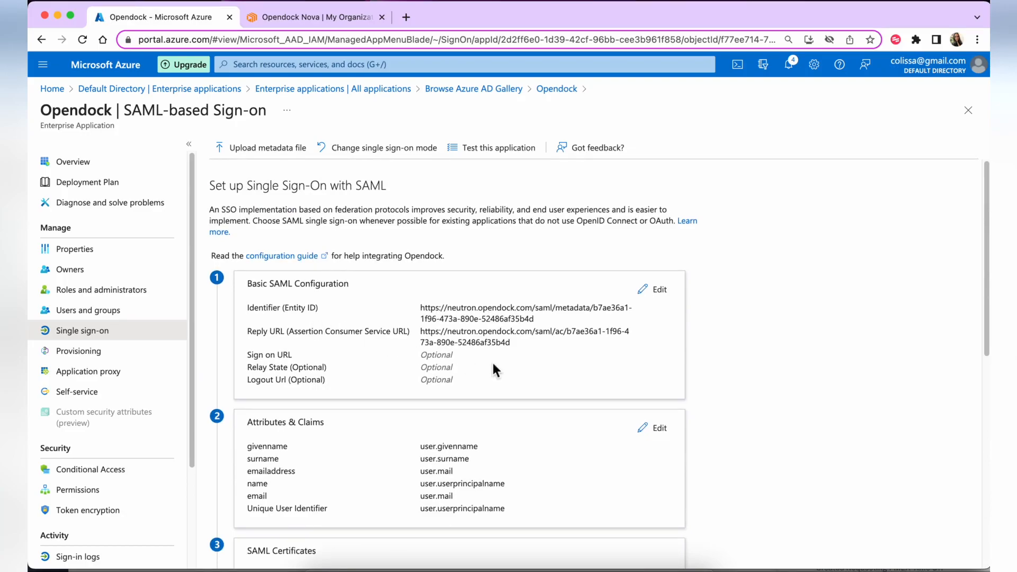
scroll(493, 365, down, 5)
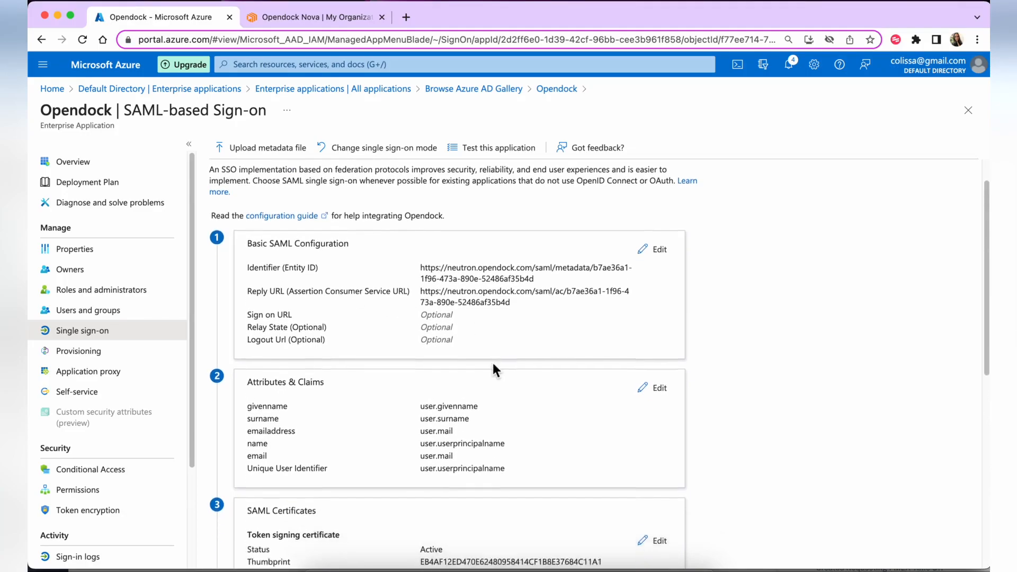
drag(314, 456, 343, 456)
click(366, 454)
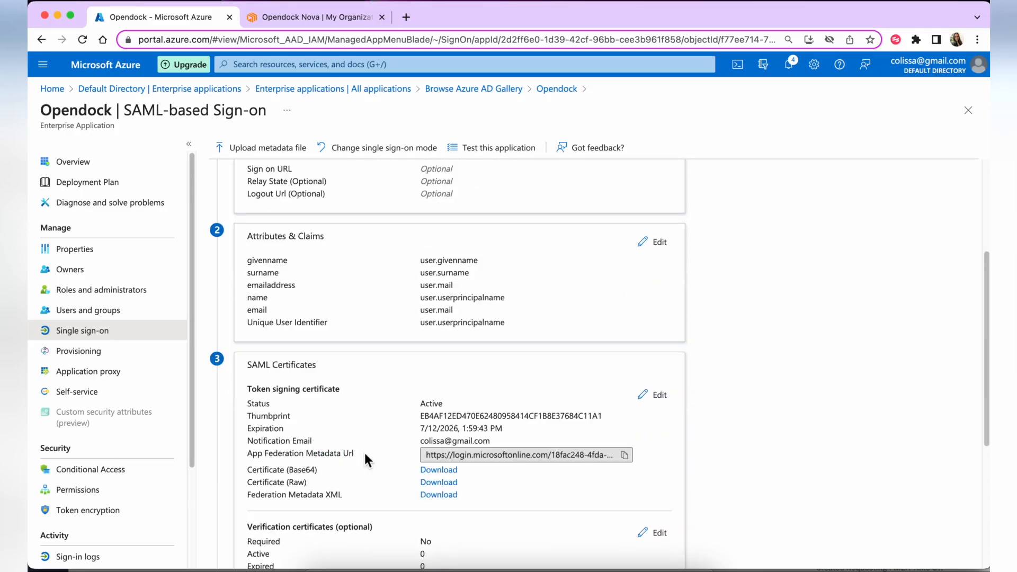
scroll(365, 455, down, 2)
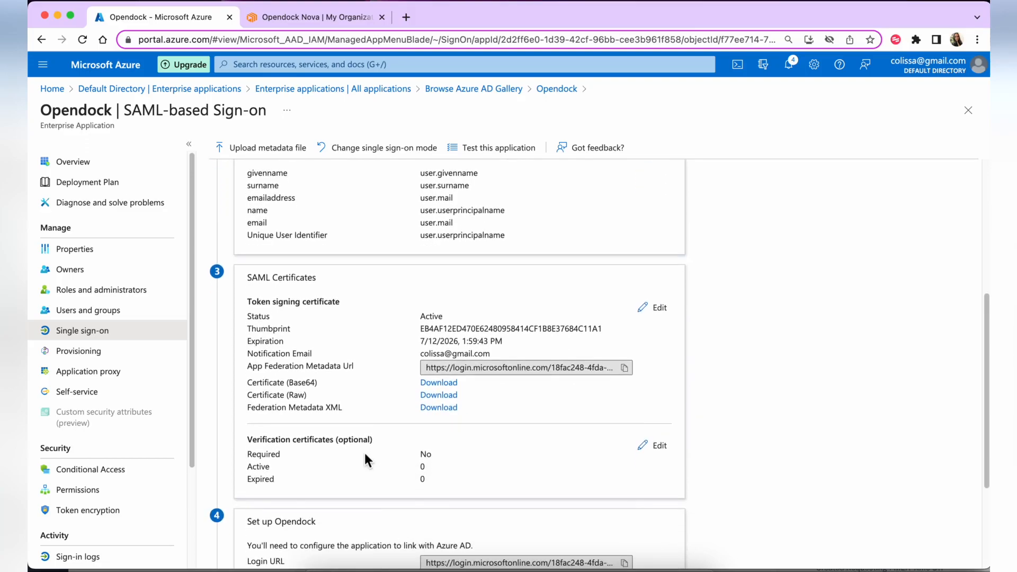
drag(296, 408, 341, 409)
click(366, 412)
click(432, 408)
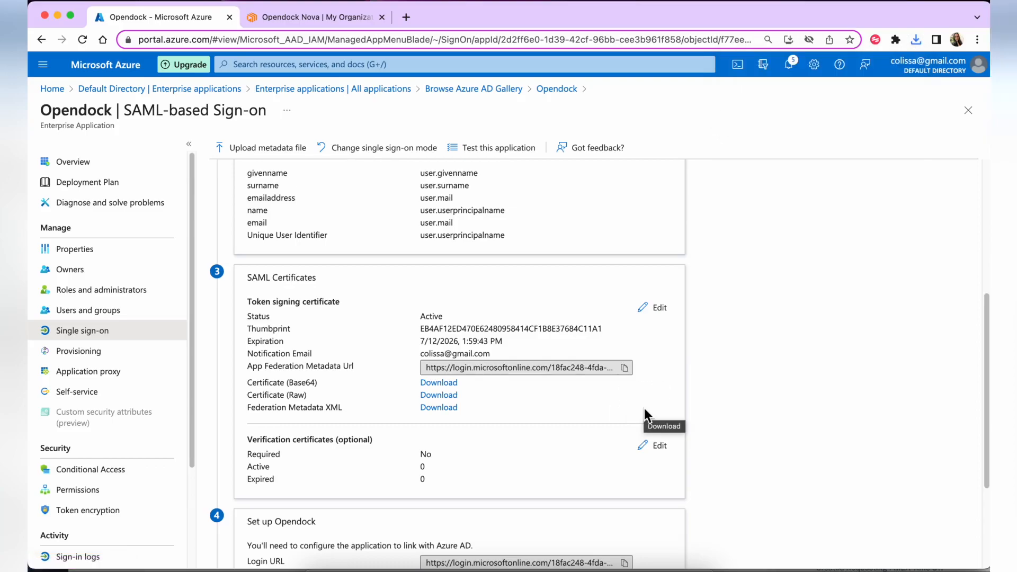
Copy the App Federation Metadata Url from SAML Certificates, then return to Opendock Nova
scroll(645, 416, down, 1)
scroll(645, 412, down, 1)
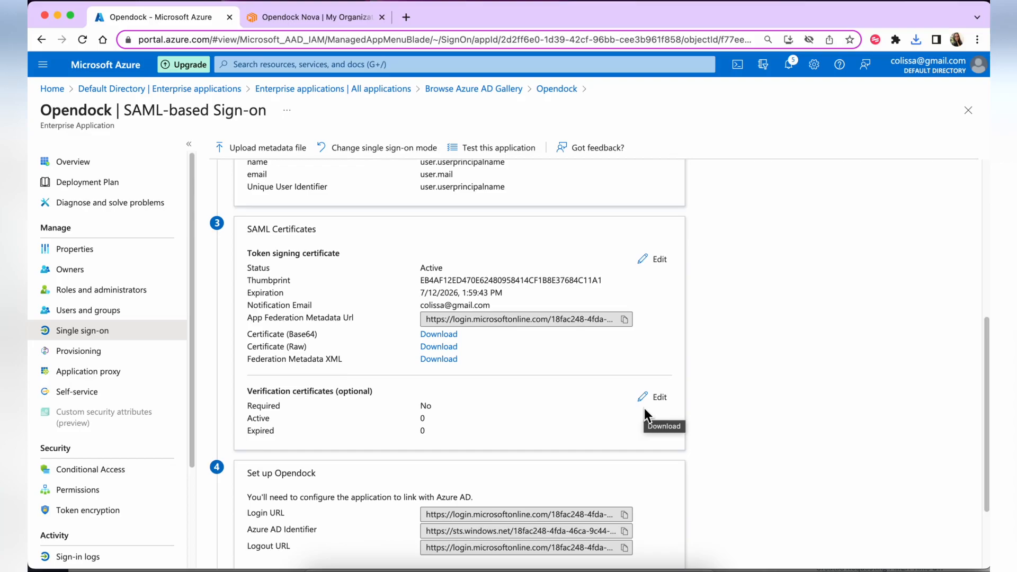
drag(282, 318, 361, 319)
click(362, 319)
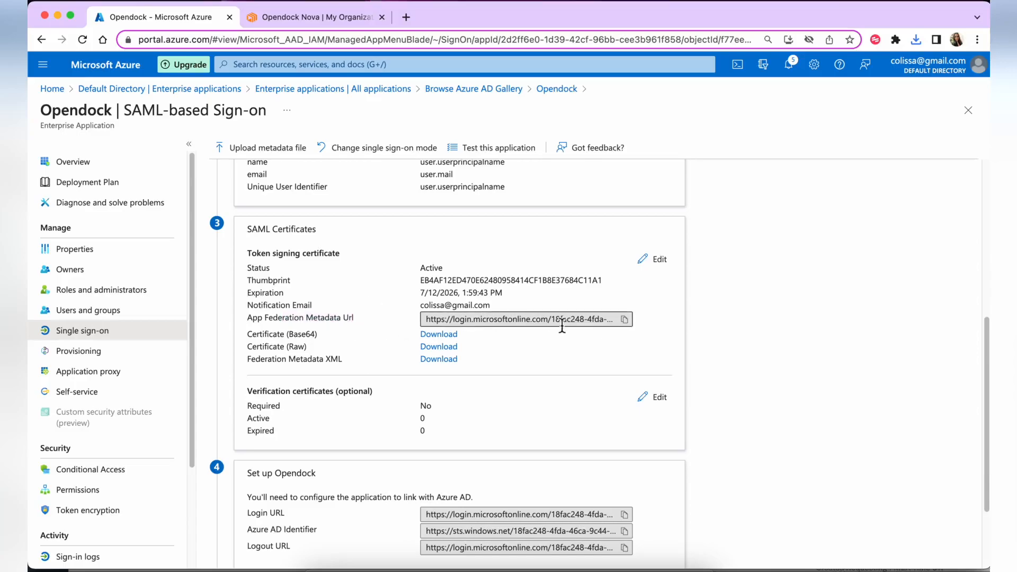
click(627, 321)
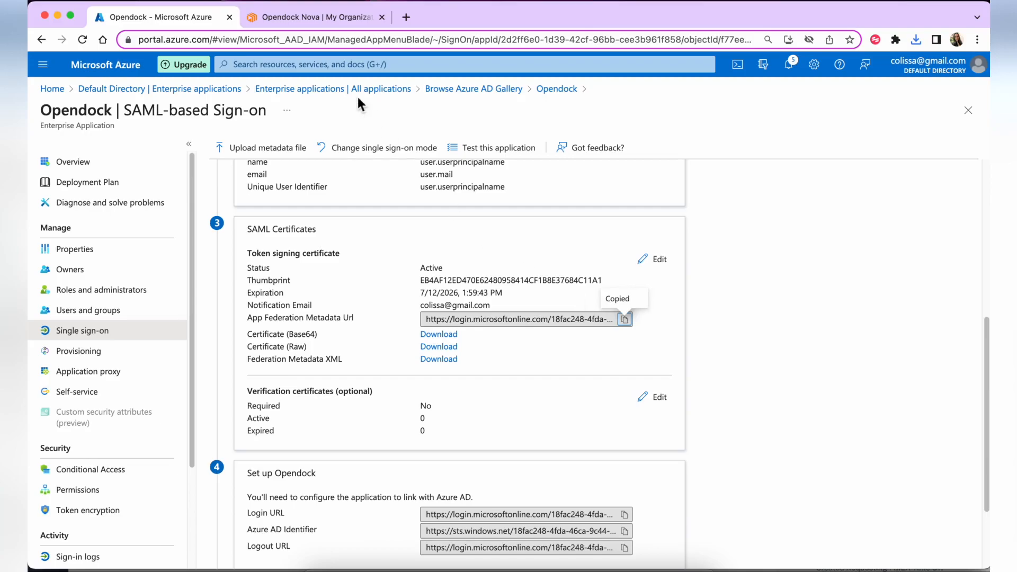
click(298, 22)
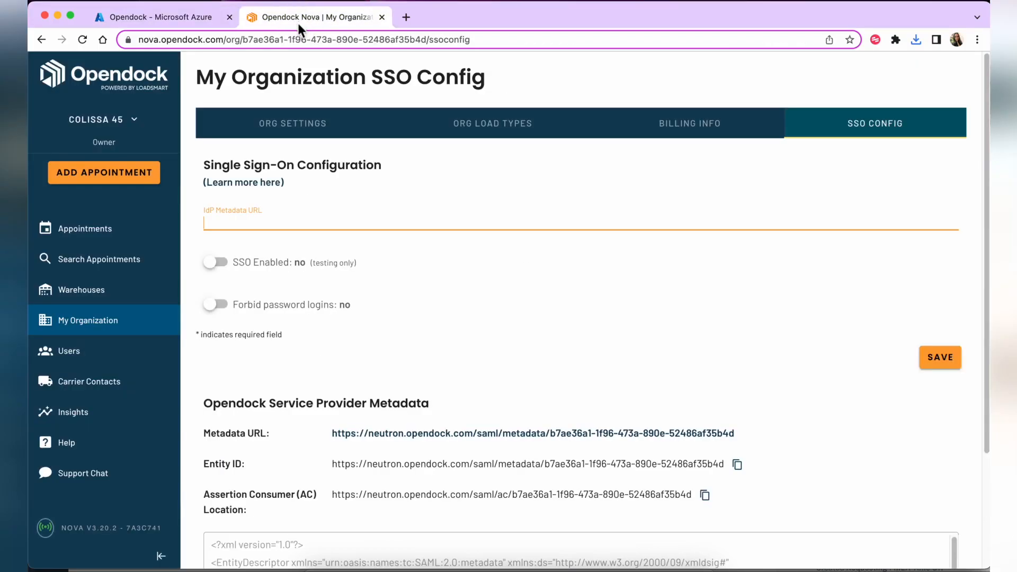
Paste the login.microsoftonline.com federation metadata URL into IdP Metadata URL and save
right_click(278, 220)
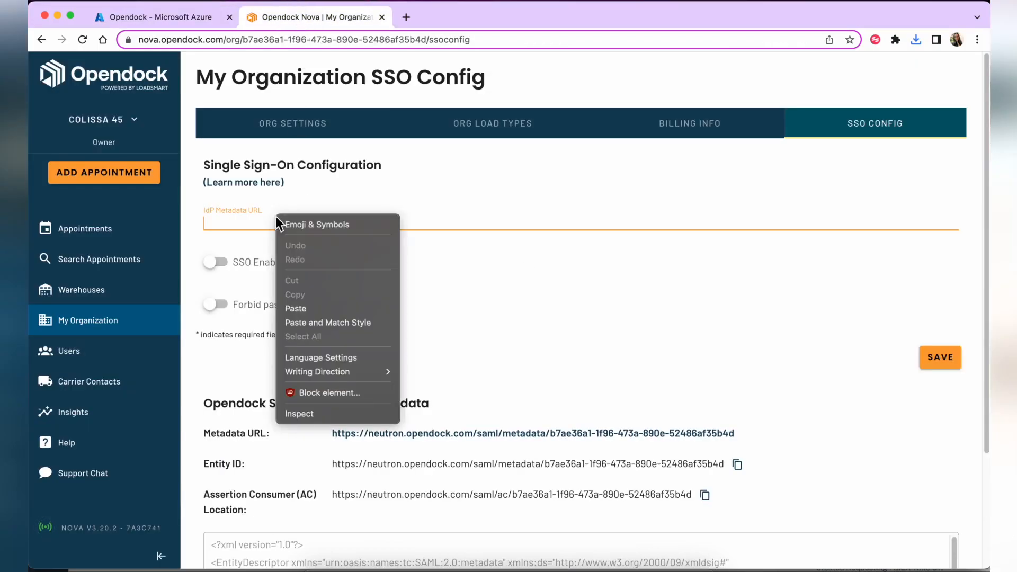
click(303, 306)
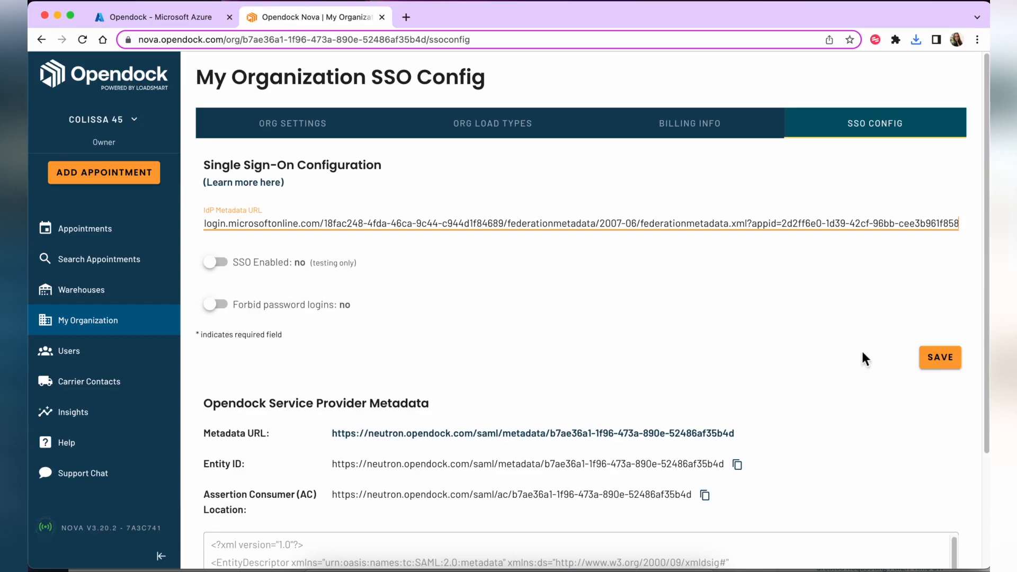
click(940, 358)
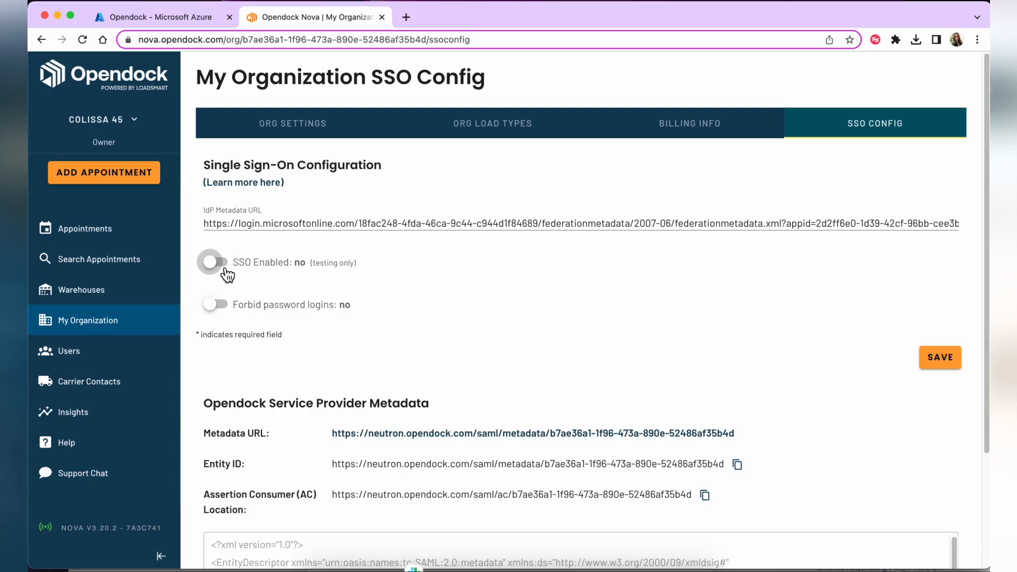
Review Opendock's Users list, then return to Azure's SAML-based Sign-on page
click(92, 366)
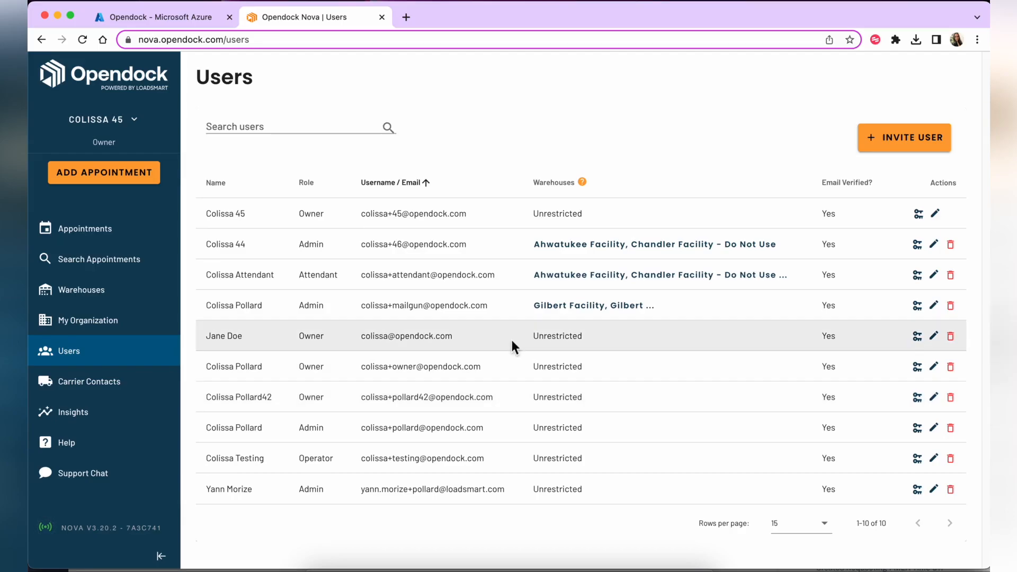
click(117, 19)
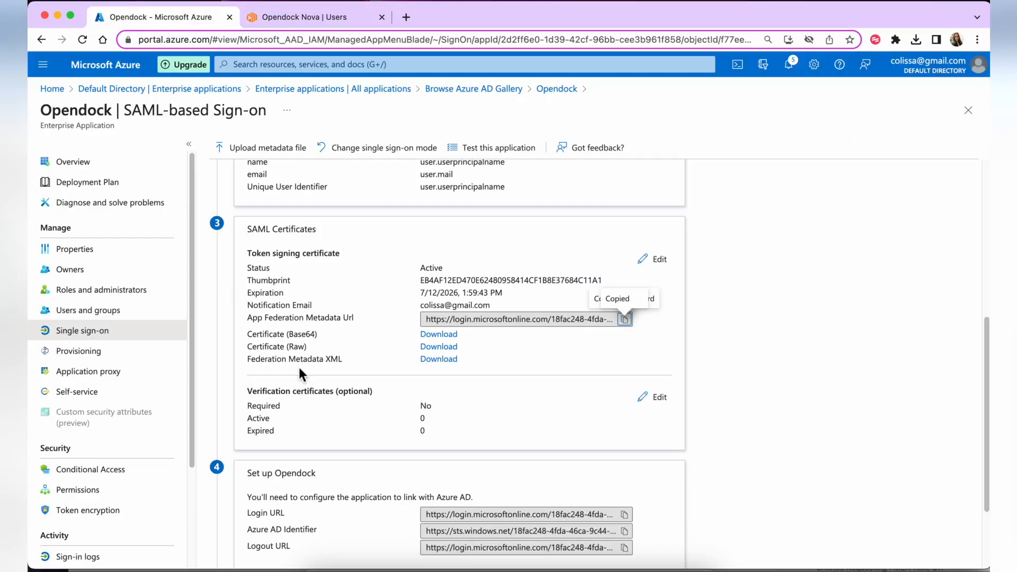
Scroll to section 5 and open the Test single sign-on with Opendock pane
scroll(300, 373, down, 3)
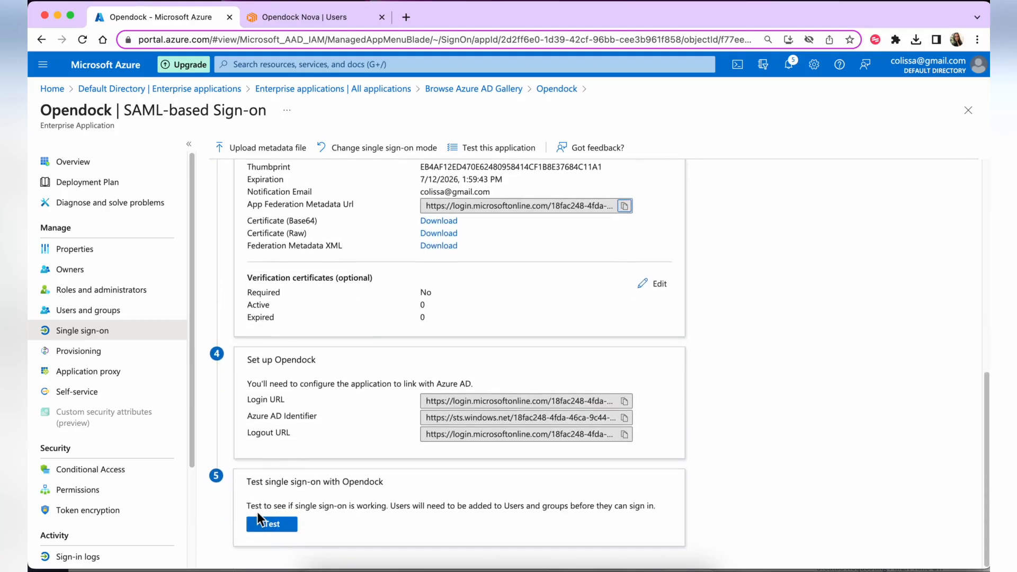
click(272, 528)
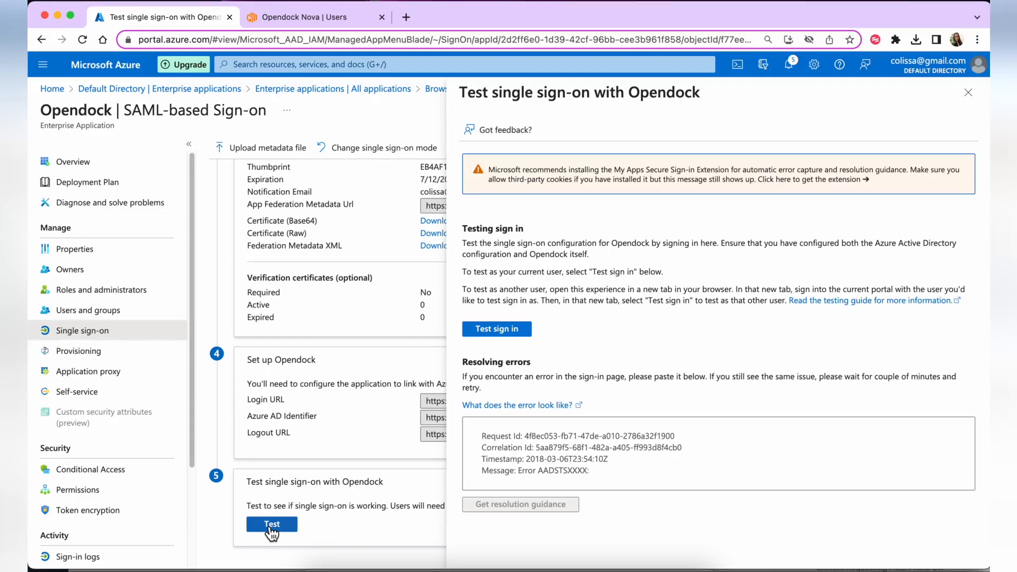
Run a test sign-in as the current user, then close the failed sign-in page and the test pane
click(506, 327)
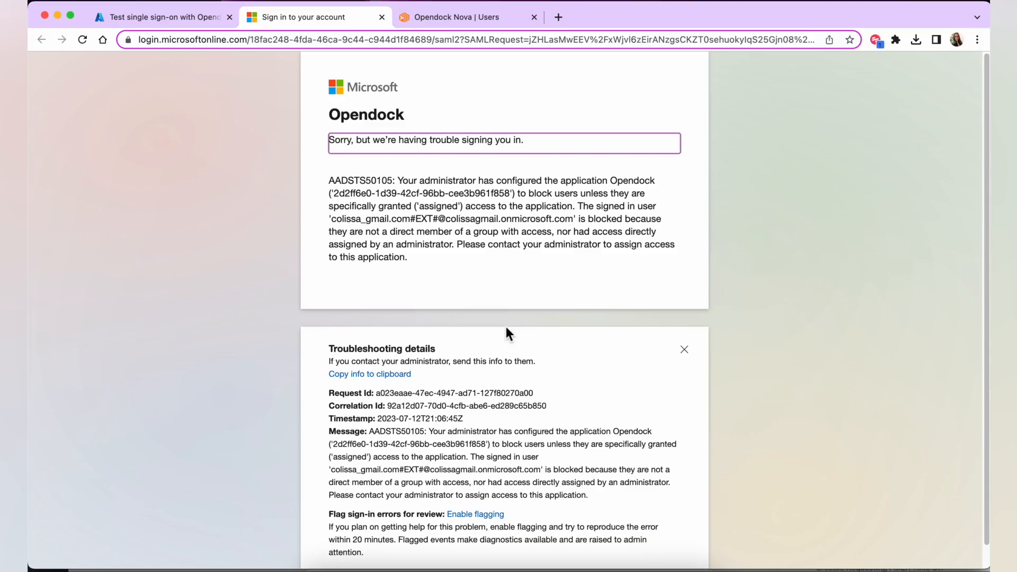
click(382, 18)
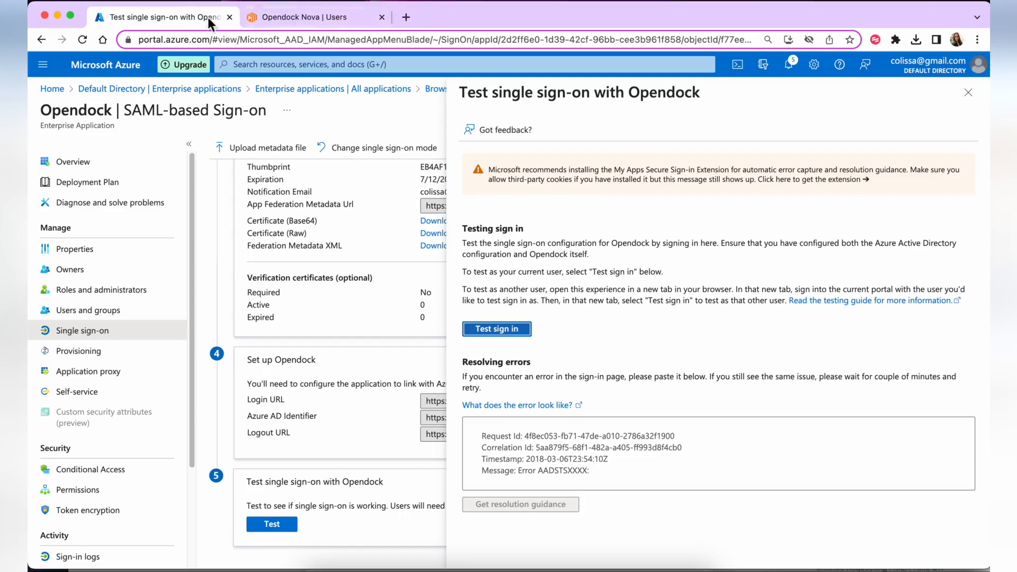
click(969, 93)
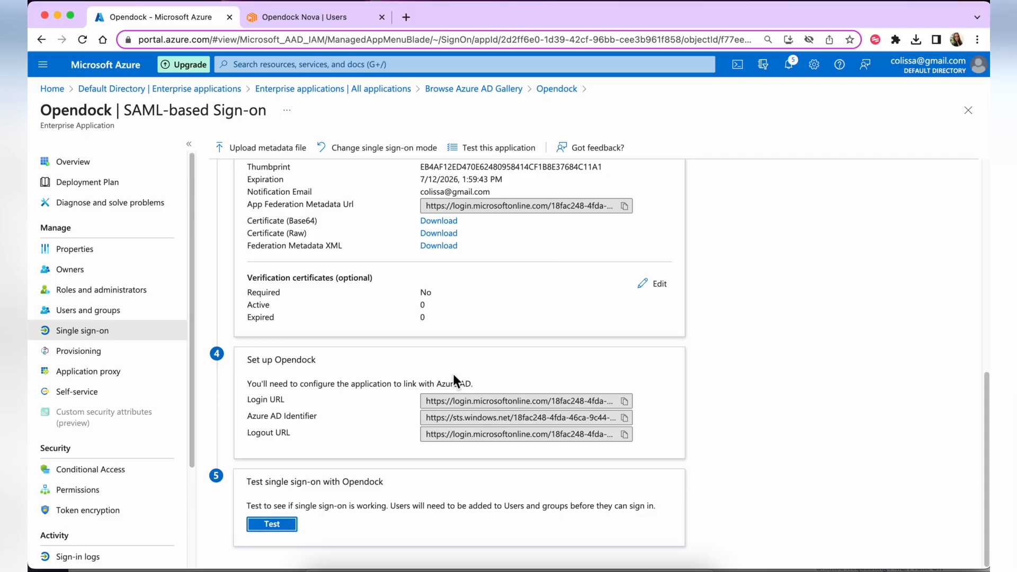
scroll(453, 374, up, 4)
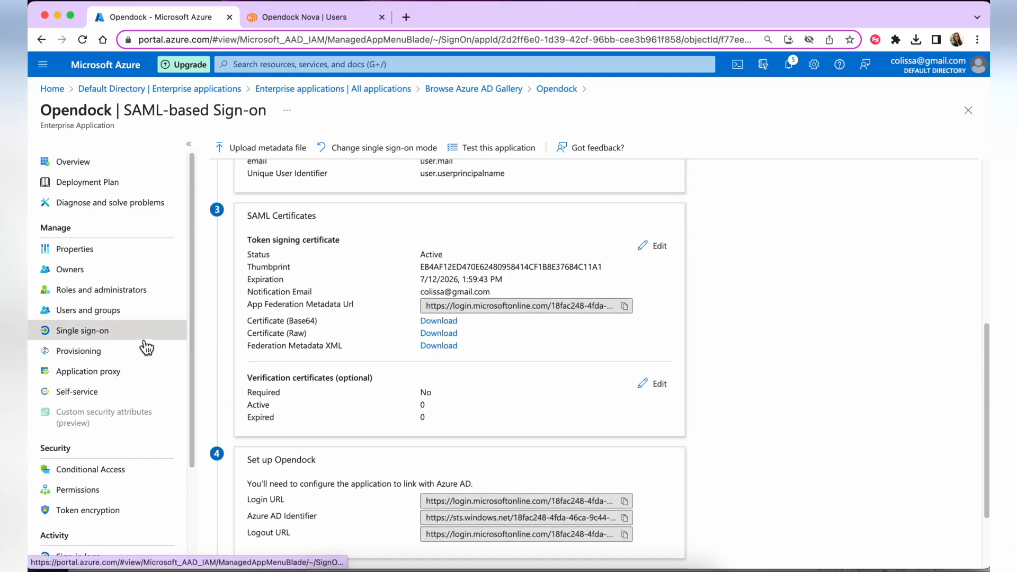
In Users and groups, add a user assignment and select the directory's only user
click(97, 311)
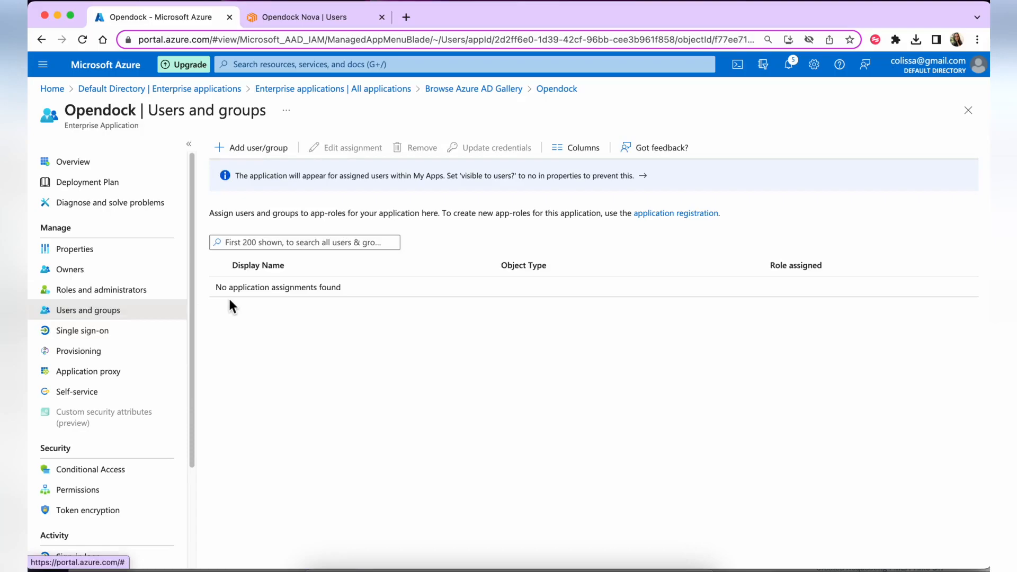
click(255, 153)
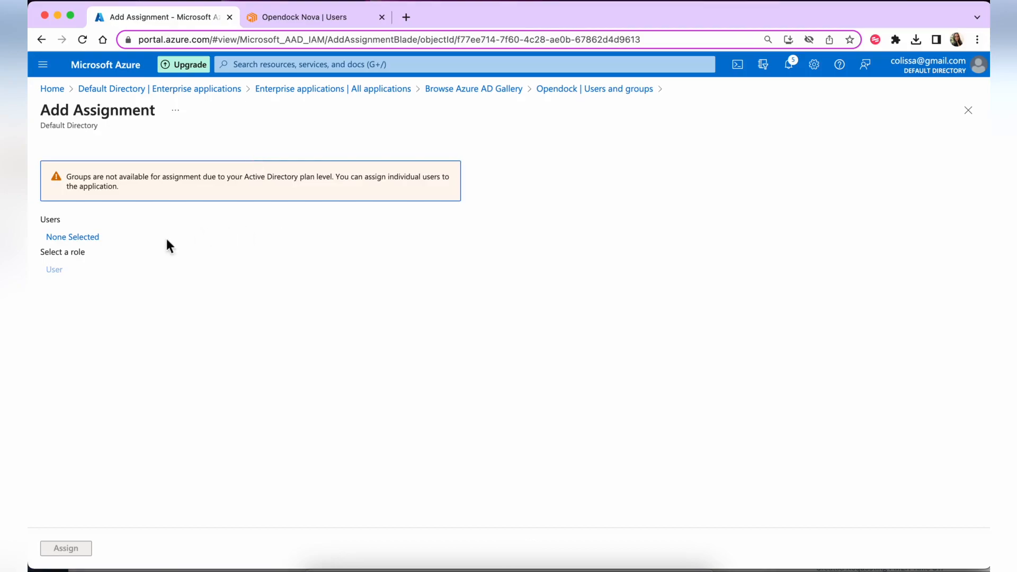
click(58, 242)
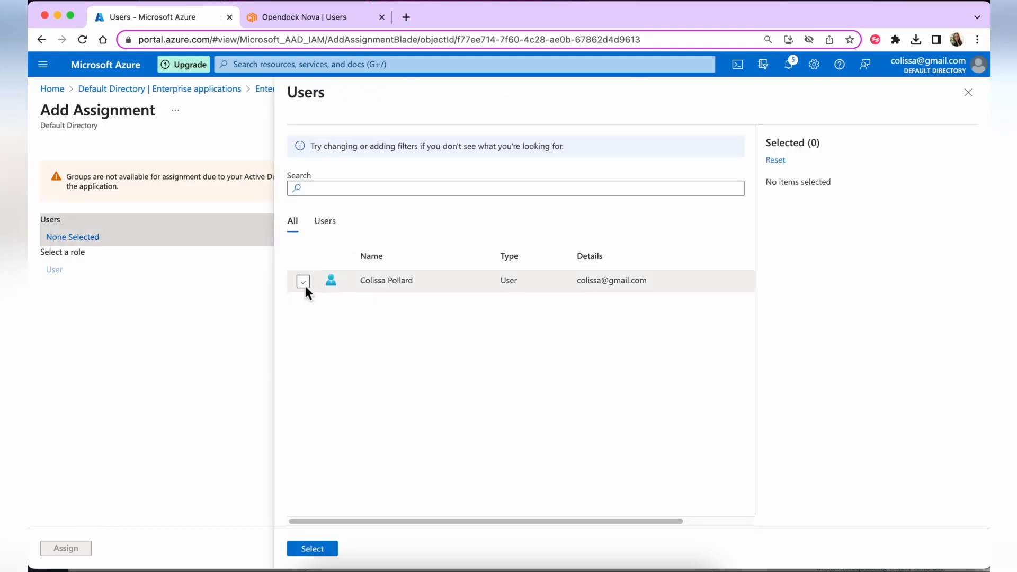
click(304, 283)
click(323, 549)
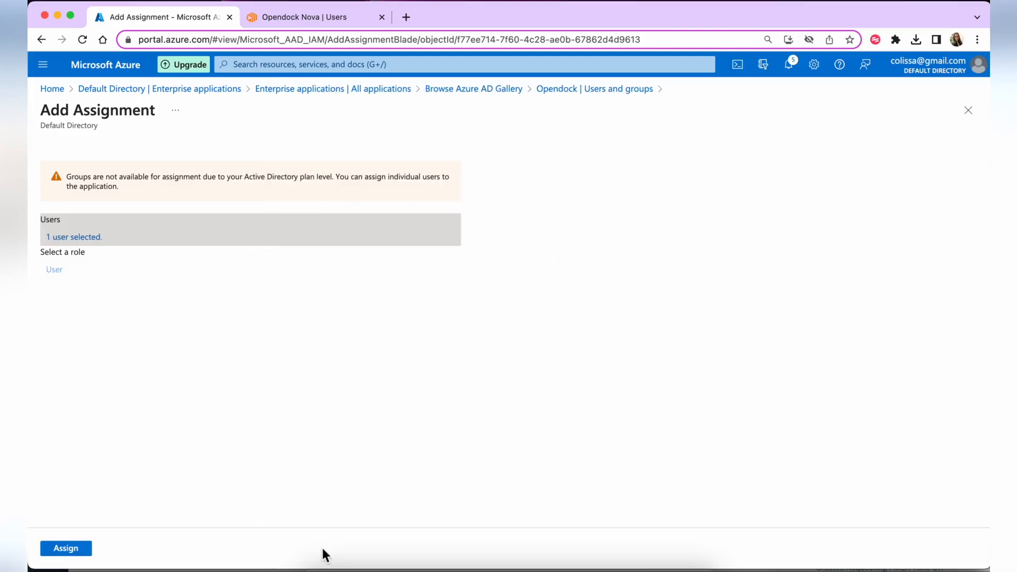
Assign the user to Opendock and open the failed assignment's details
click(69, 550)
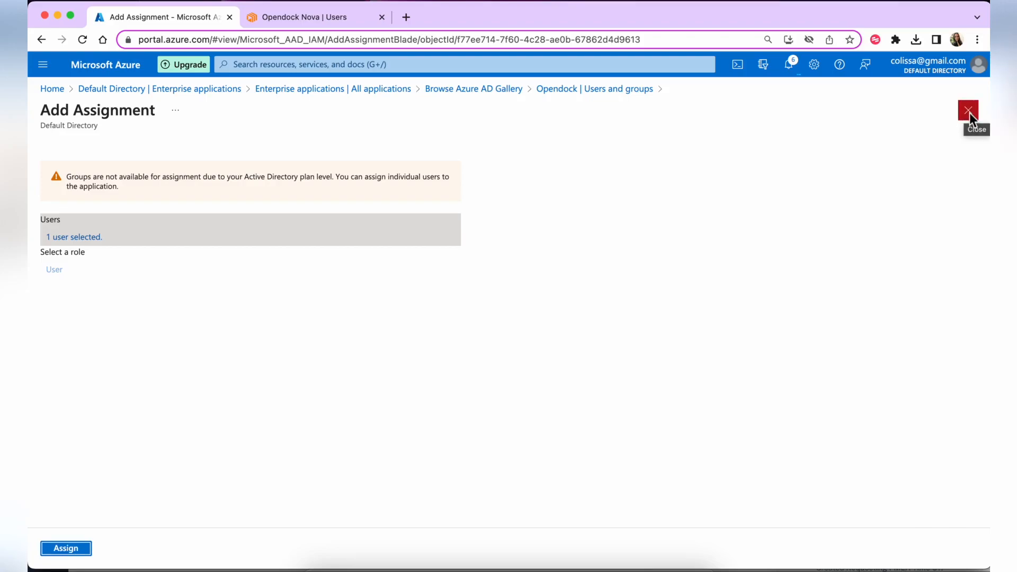
click(126, 189)
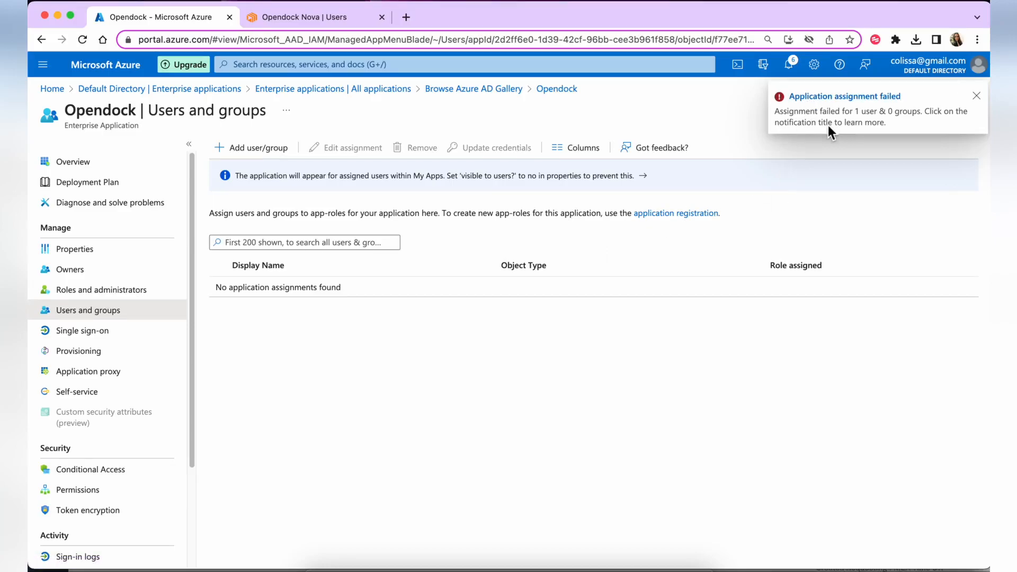
click(822, 97)
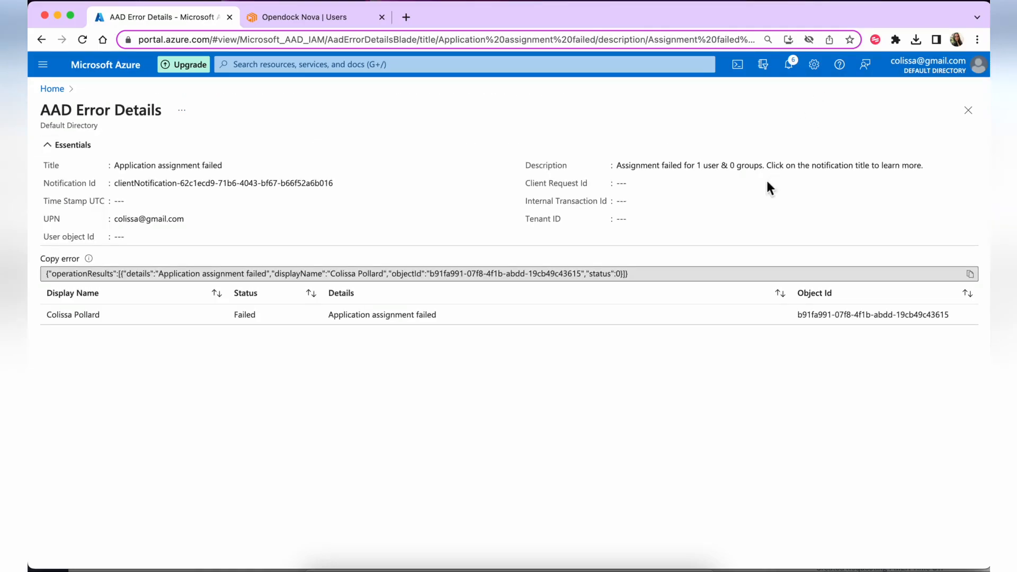
Review the failed user's AAD error entry, then return to Opendock's Users and groups page
click(306, 316)
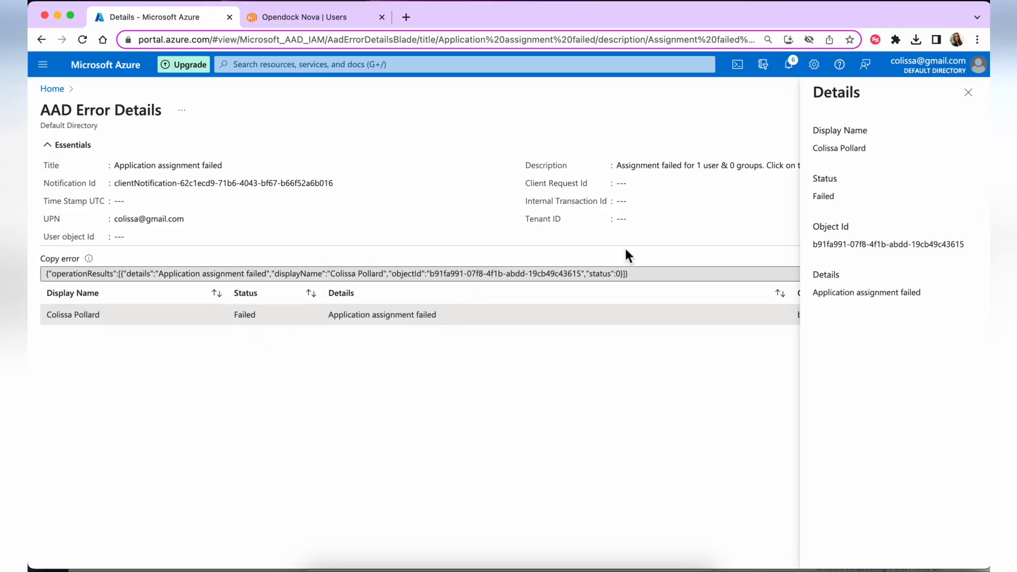
click(968, 93)
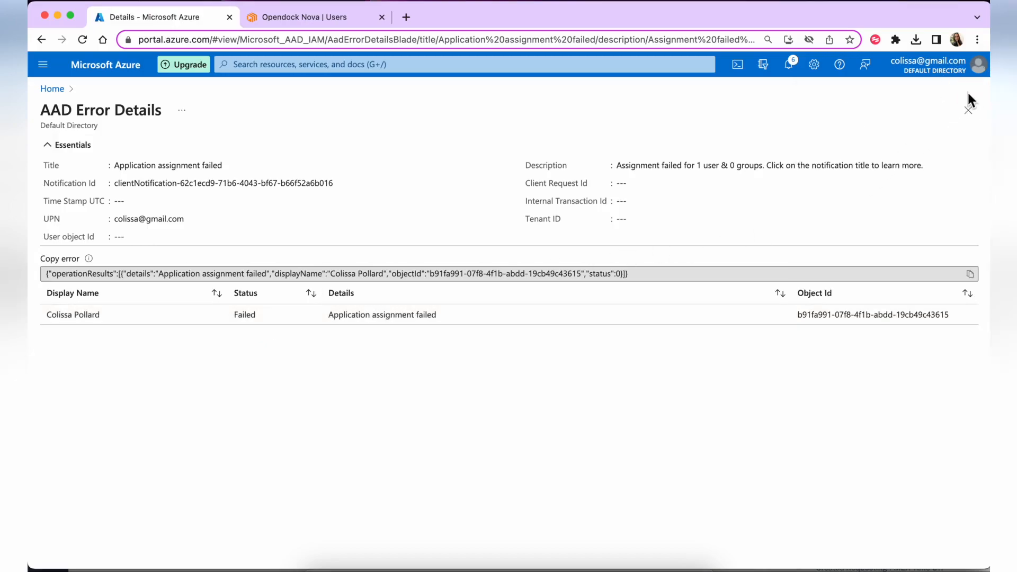
click(41, 41)
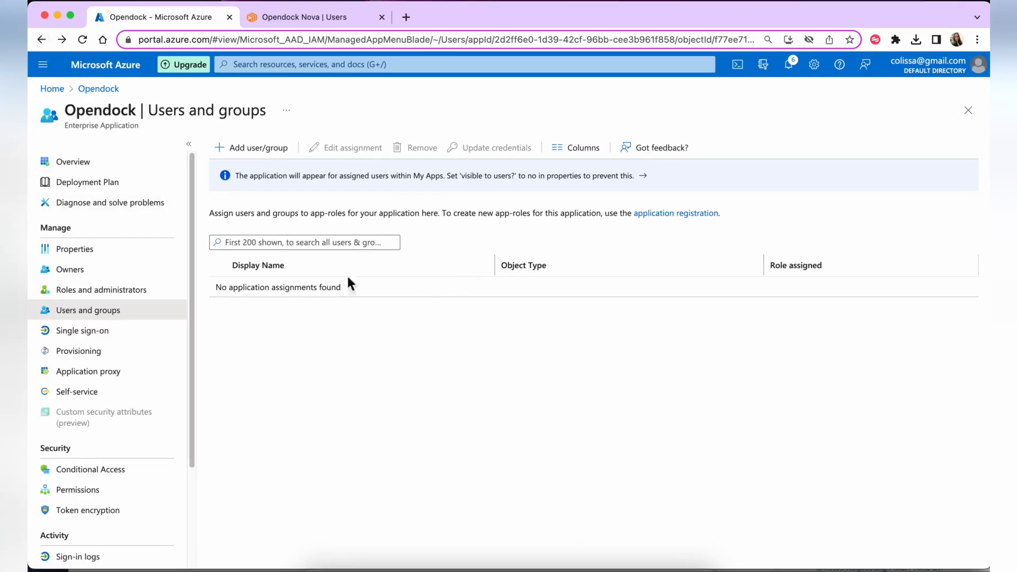
click(968, 111)
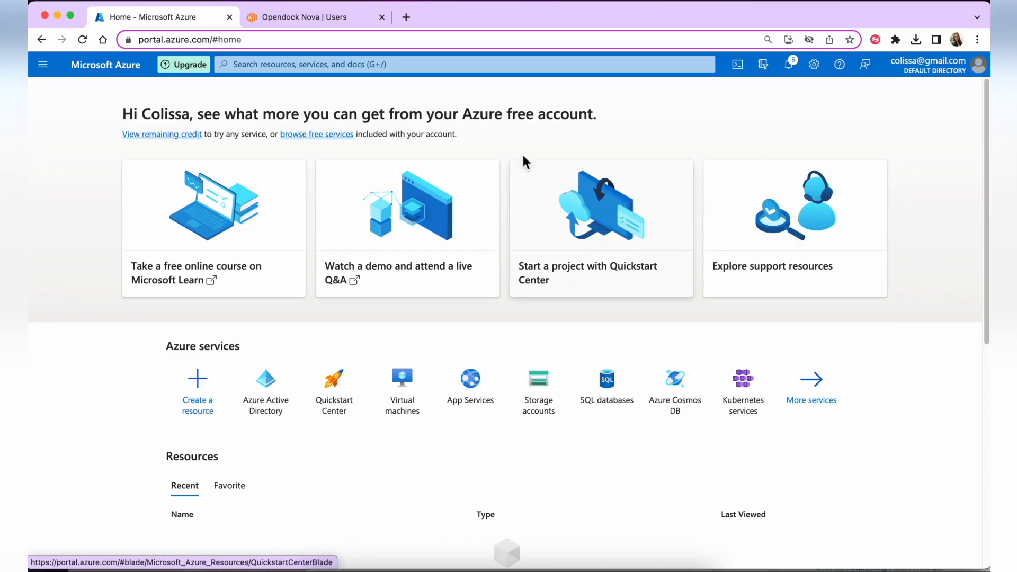
click(41, 39)
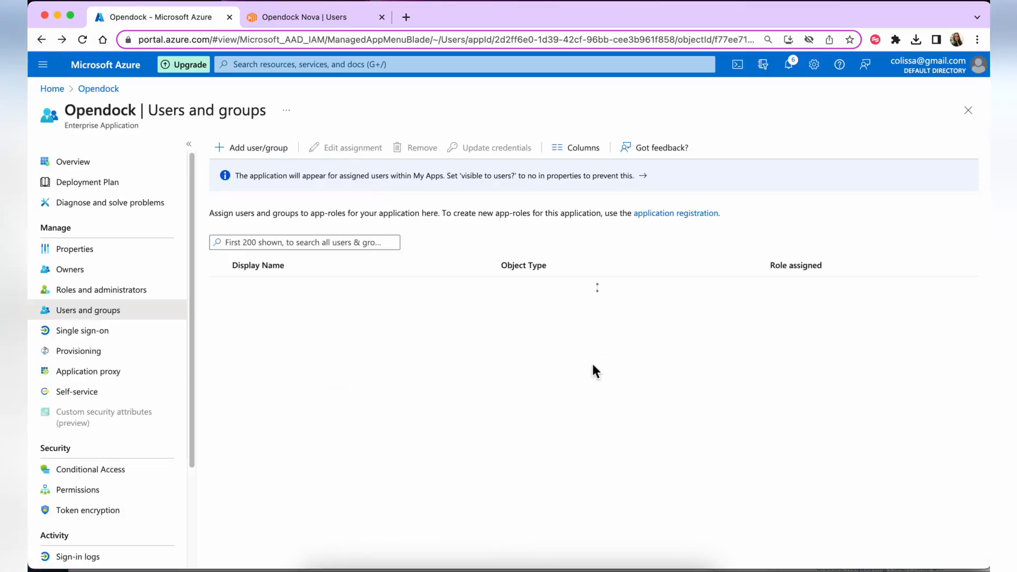
Add the directory user again and assign them to Opendock with the User role
click(252, 151)
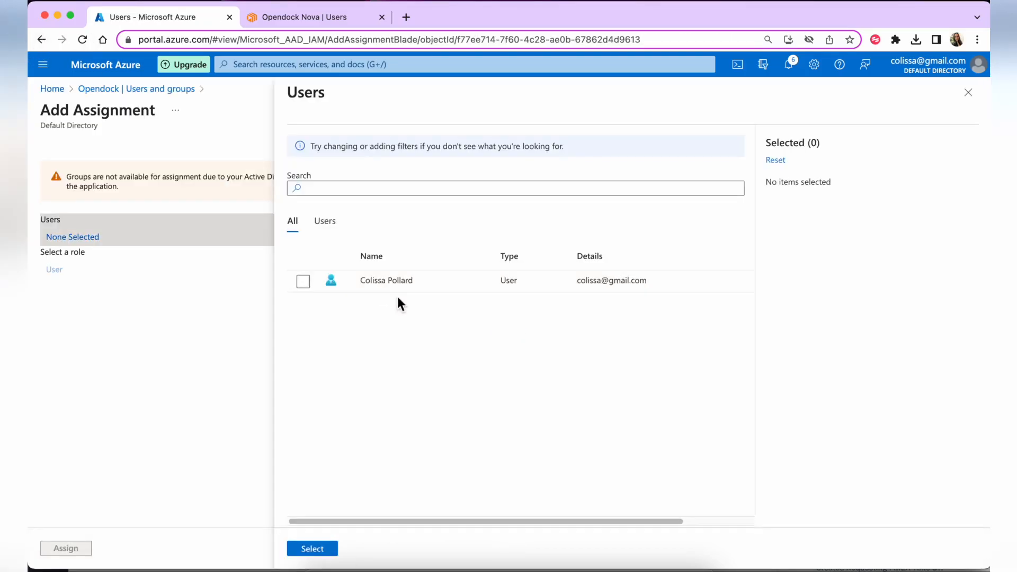
click(304, 281)
click(313, 549)
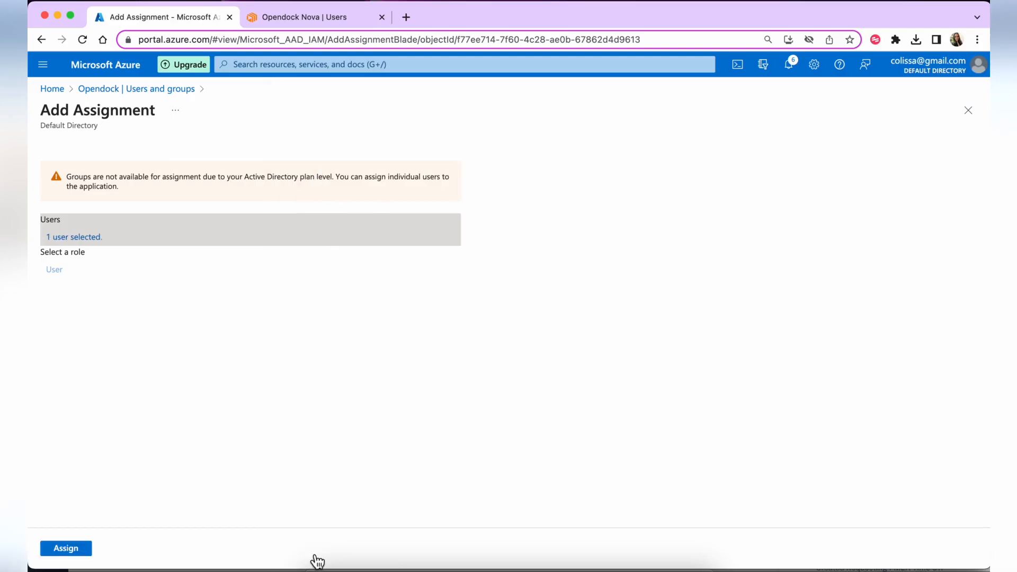
click(71, 551)
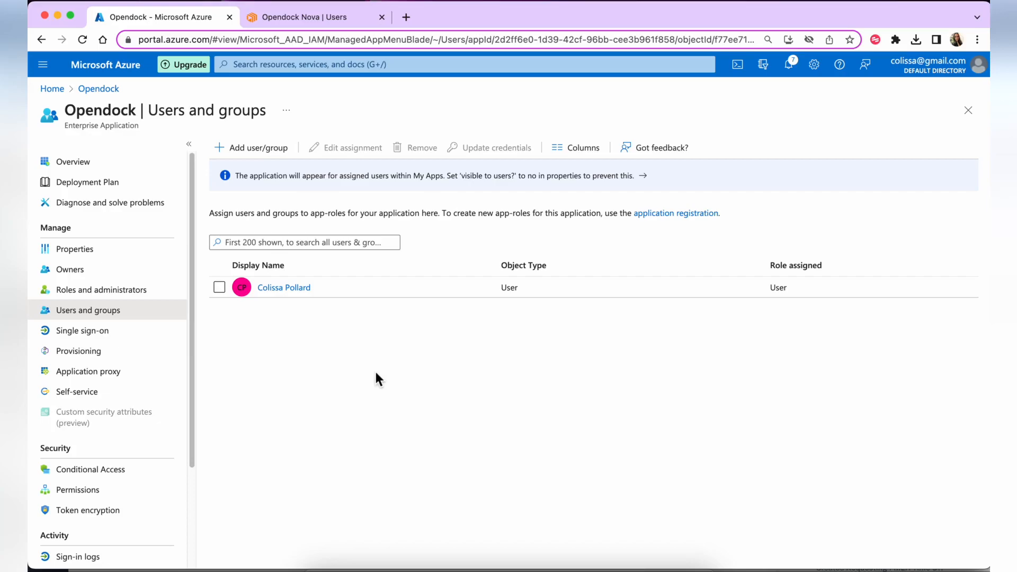
Run the Opendock SSO test sign-in, hitting 'User does not have access to this Org', then view Nova Users
click(153, 345)
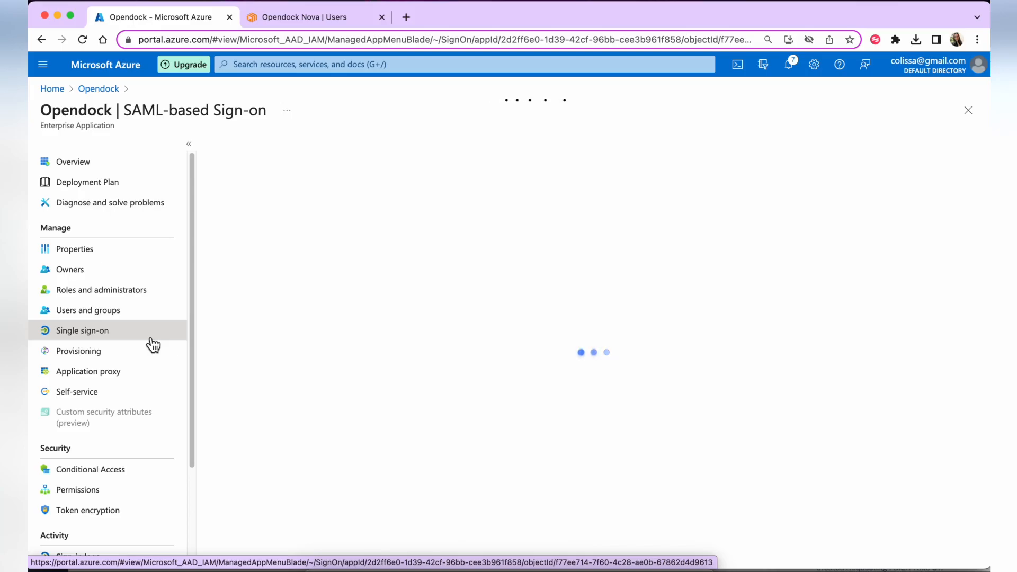
scroll(443, 265, down, 10)
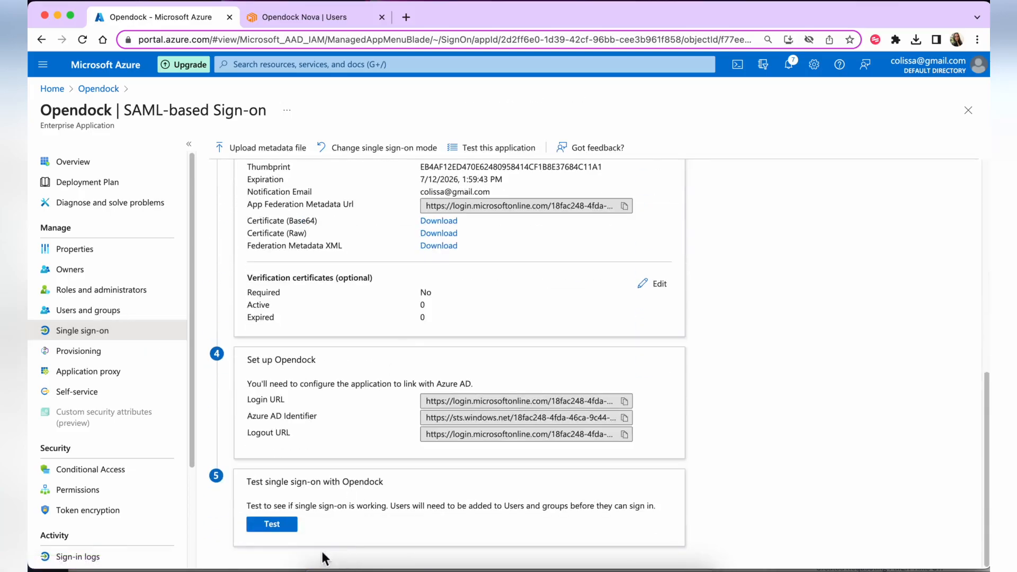
click(271, 524)
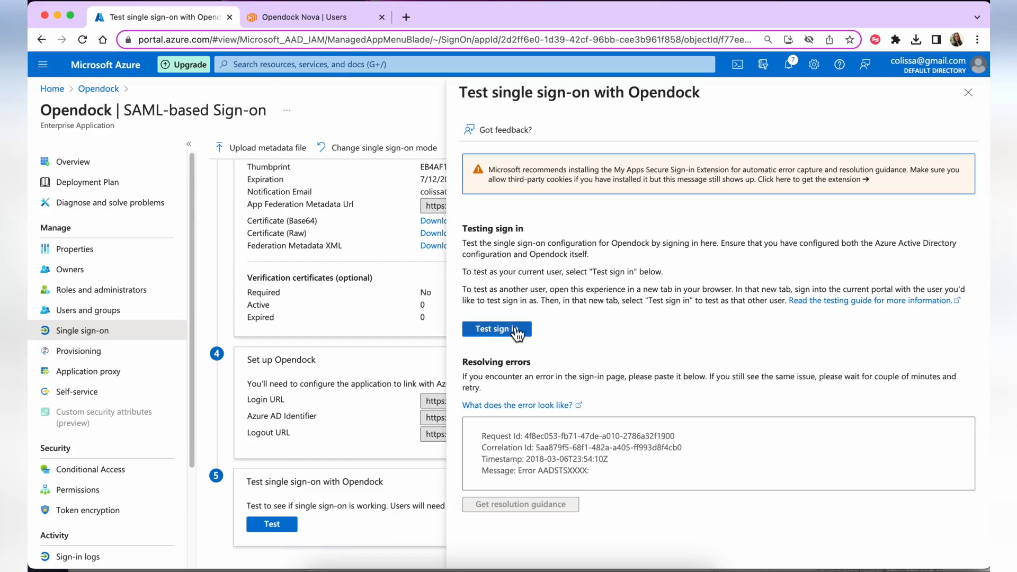
click(518, 330)
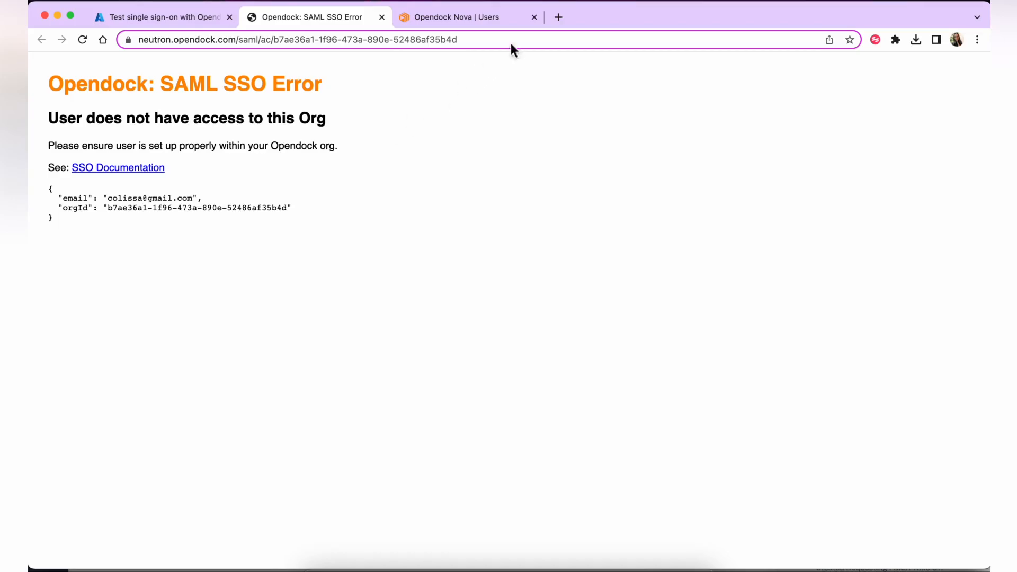
click(473, 19)
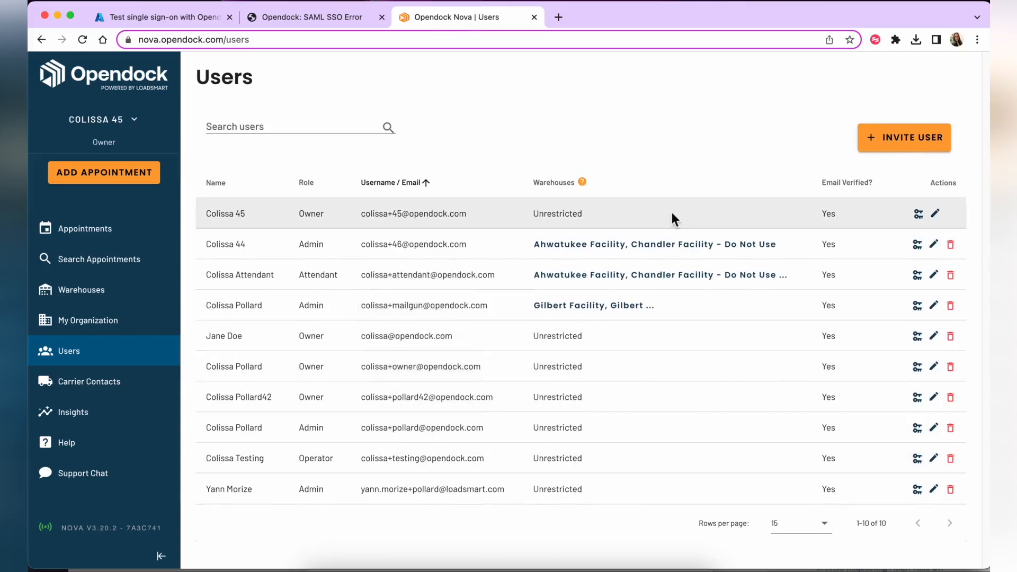
Invite a new Admin user, entering the Azure account's email, first name and last name
click(904, 139)
click(458, 262)
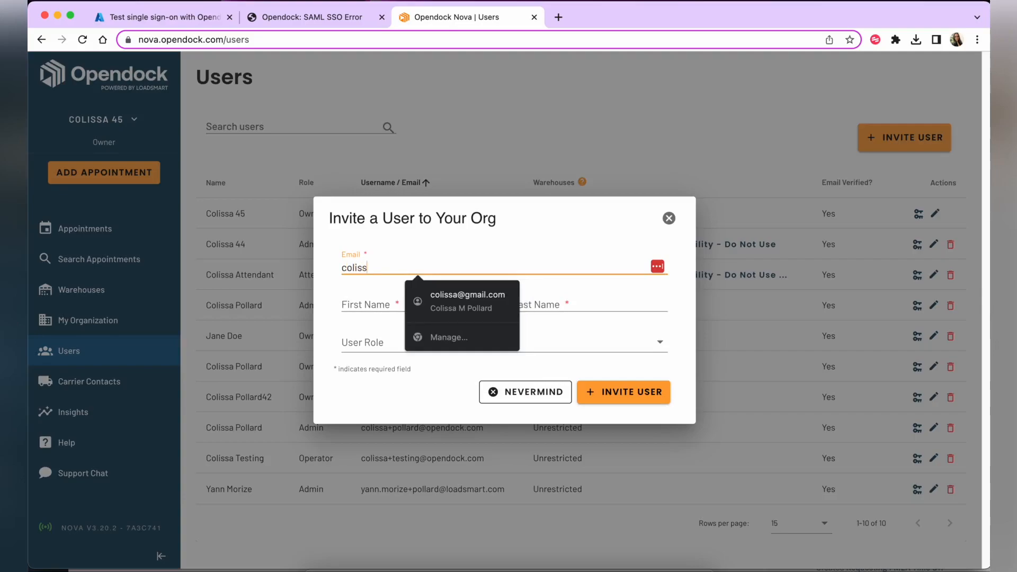
key(Tab)
text(Colissa)
key(Tab)
text(Gmail)
key(Tab)
click(402, 335)
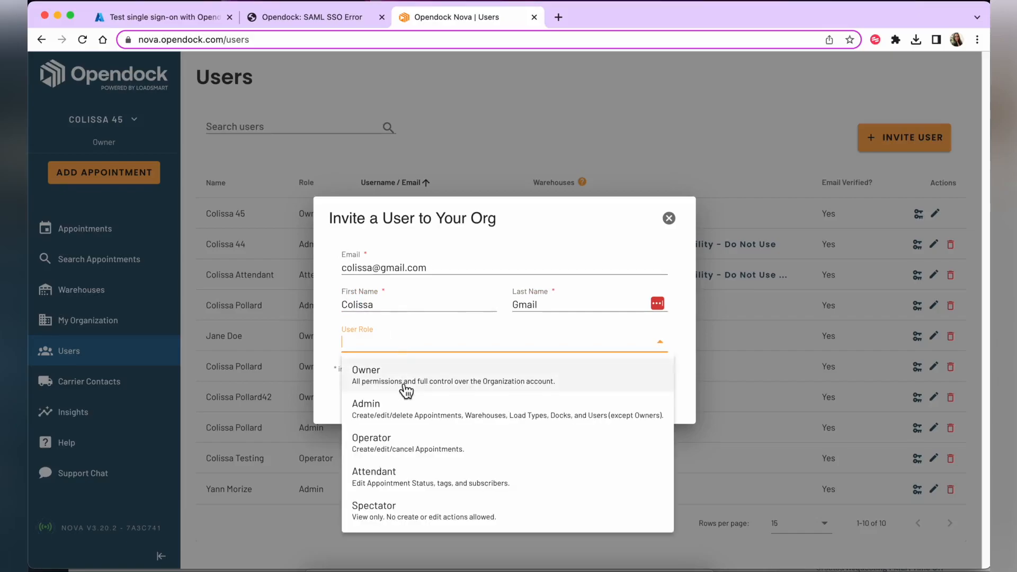
click(404, 413)
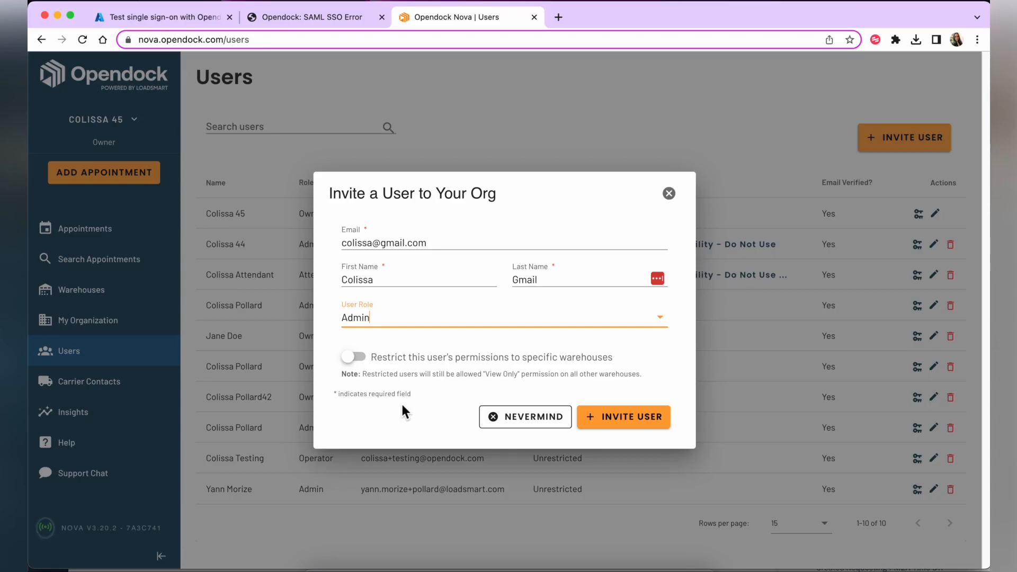
click(624, 418)
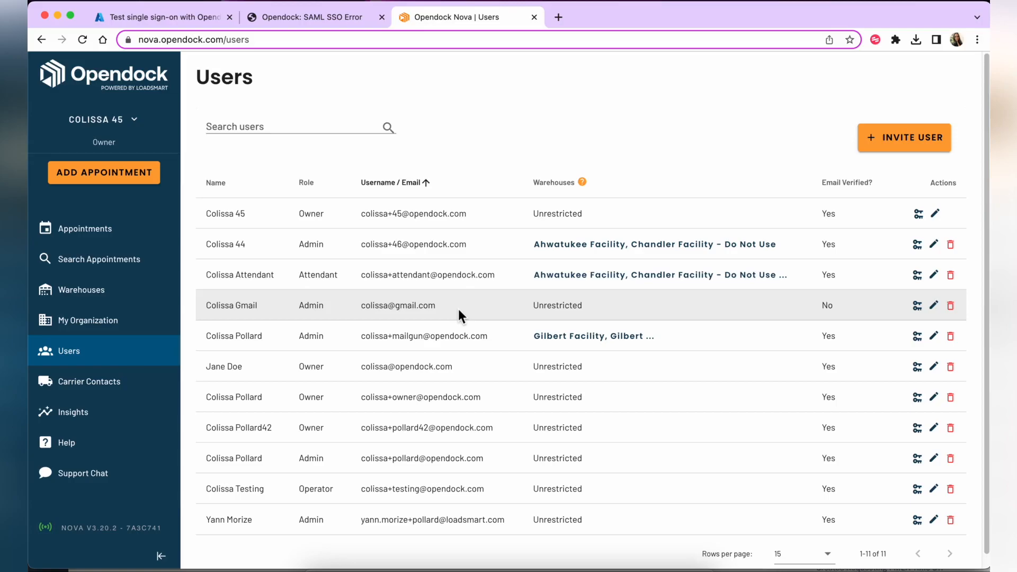
Delete the invited Admin user, confirming with their email, then go to My Organization settings
click(951, 306)
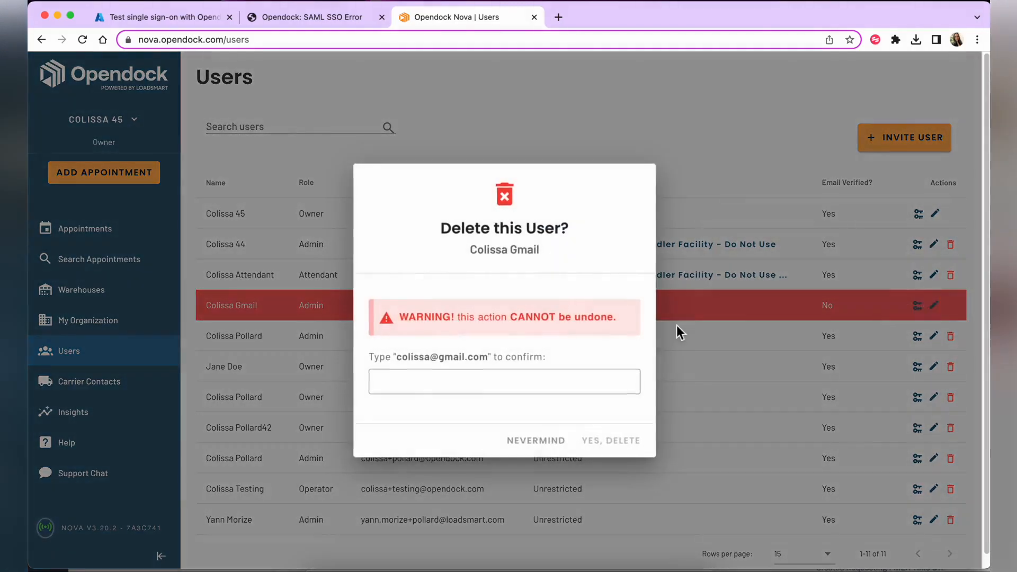
click(490, 376)
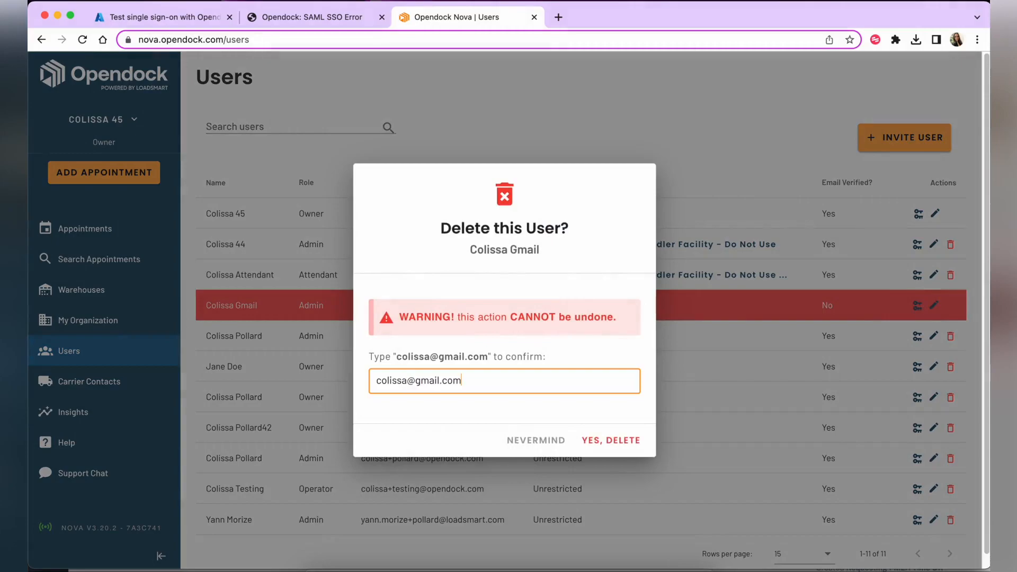
click(612, 441)
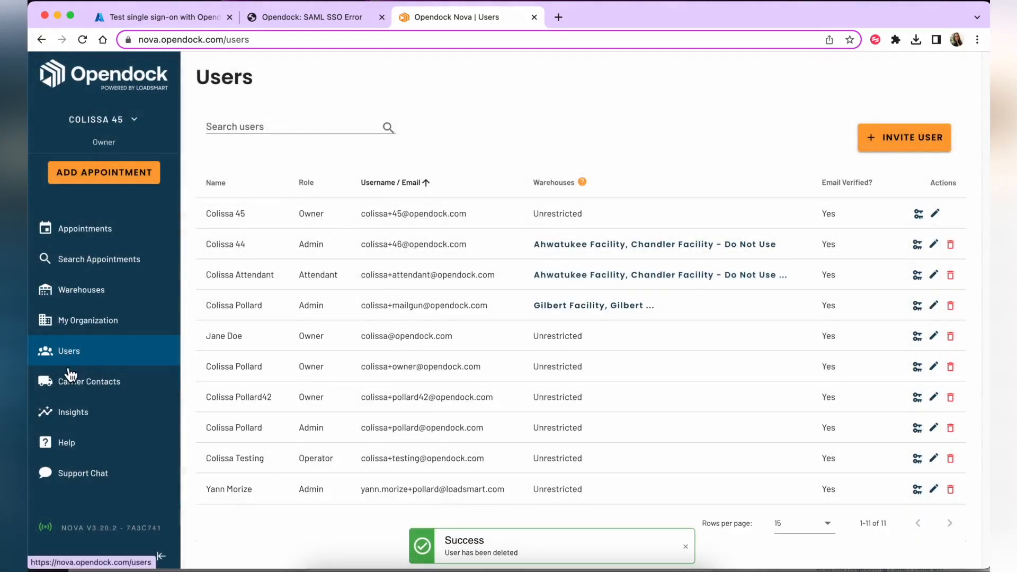
click(81, 329)
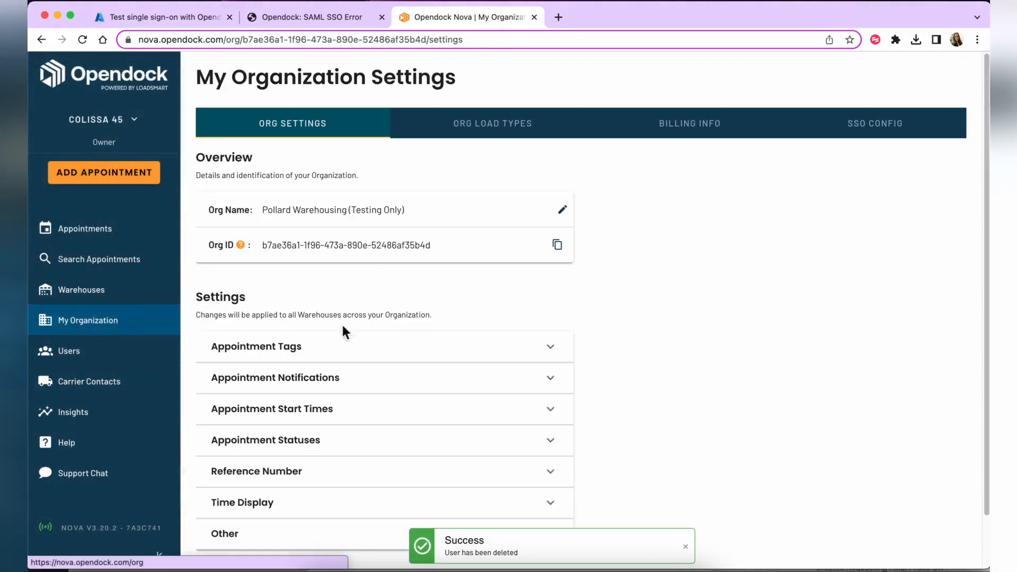
Enable SSO on the SSO Config tab, save it, and open the Users list
click(848, 137)
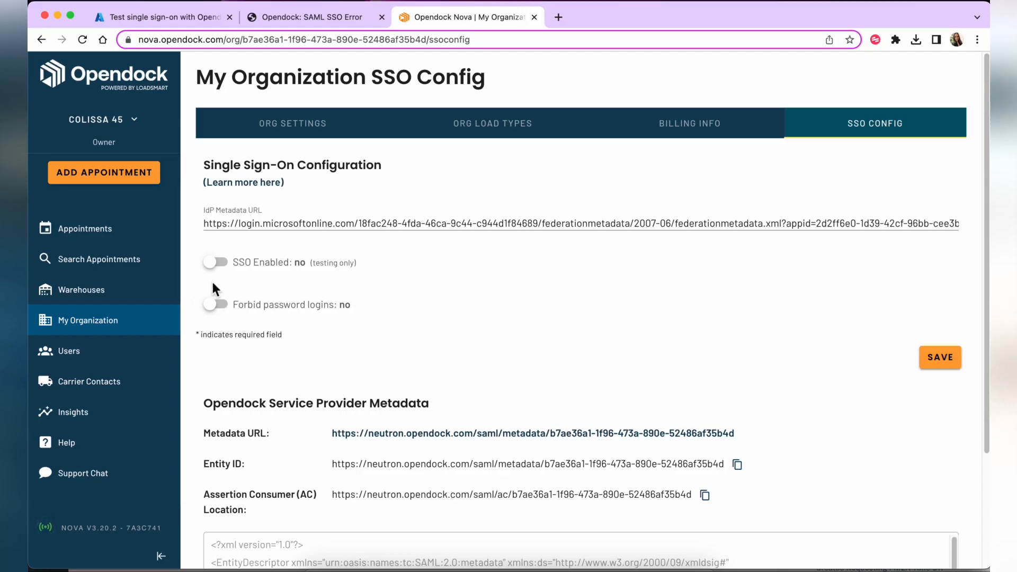
click(217, 263)
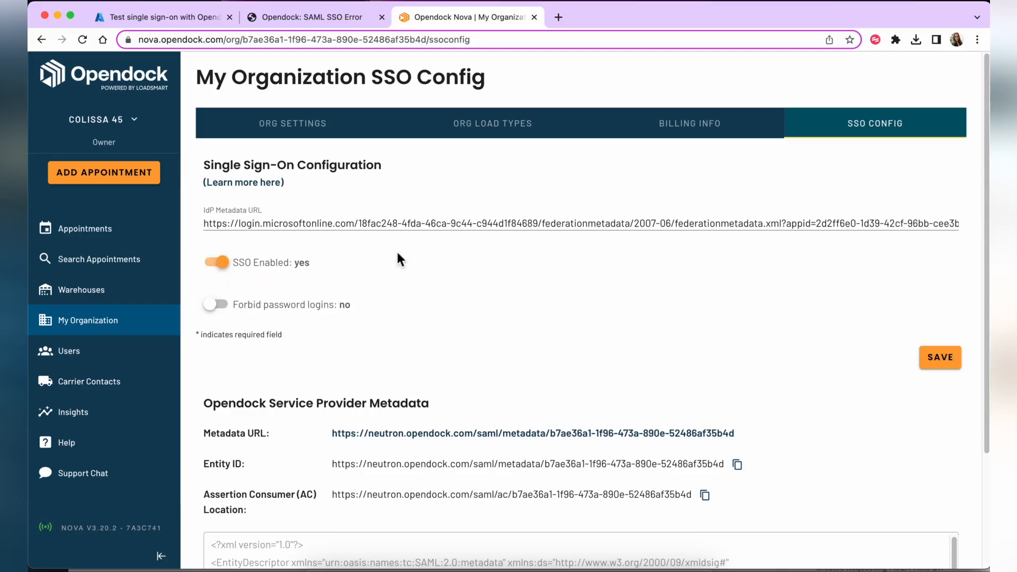
click(938, 371)
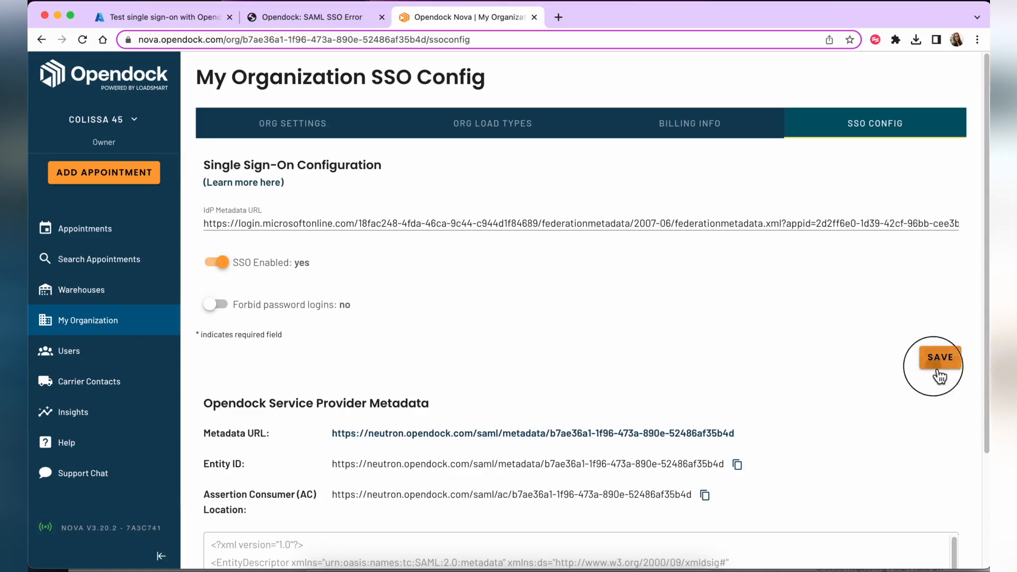
click(123, 366)
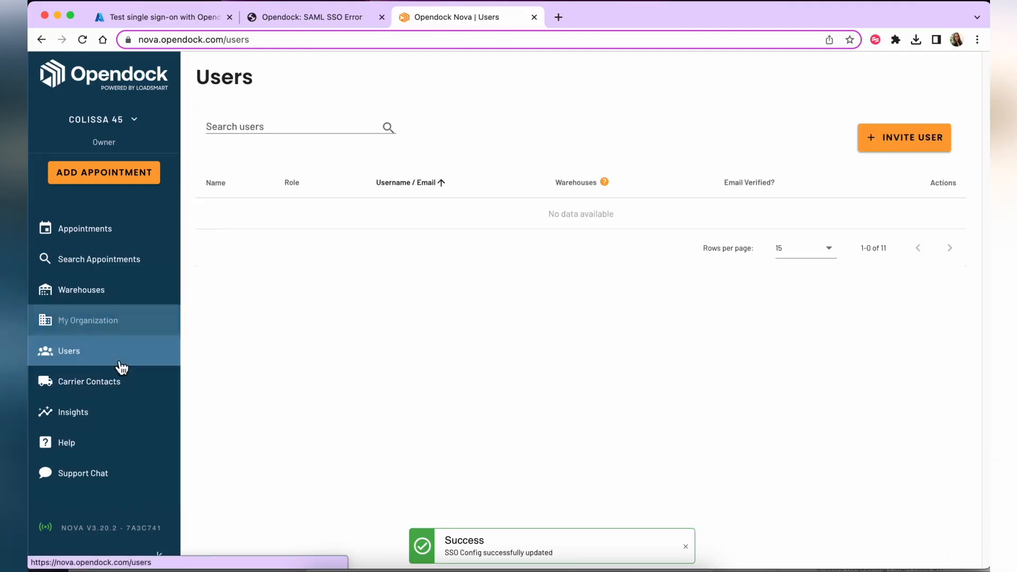
Invite the test user again as Admin, filling the email from the saved suggestion
click(904, 140)
text(colissa)
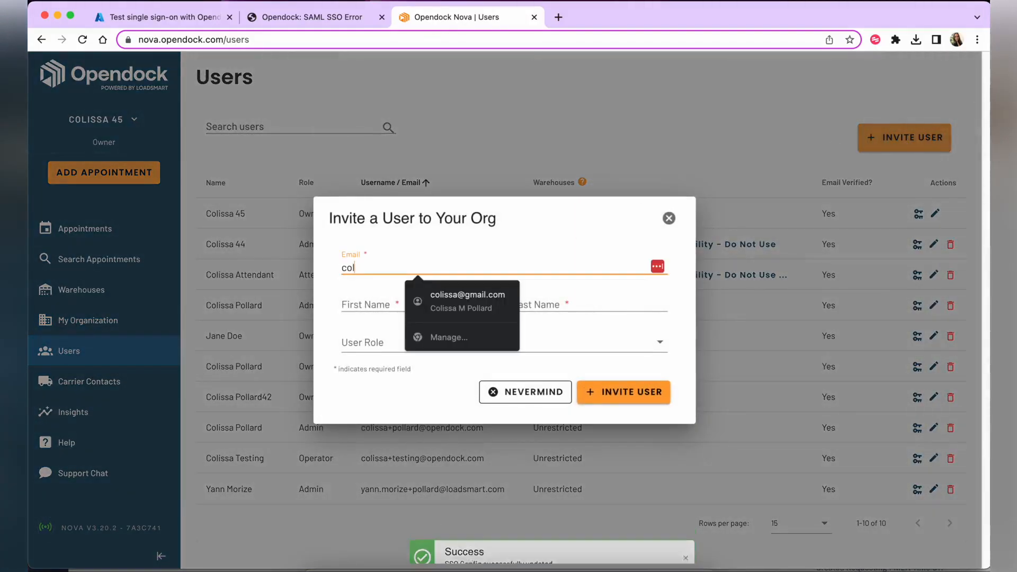
click(487, 303)
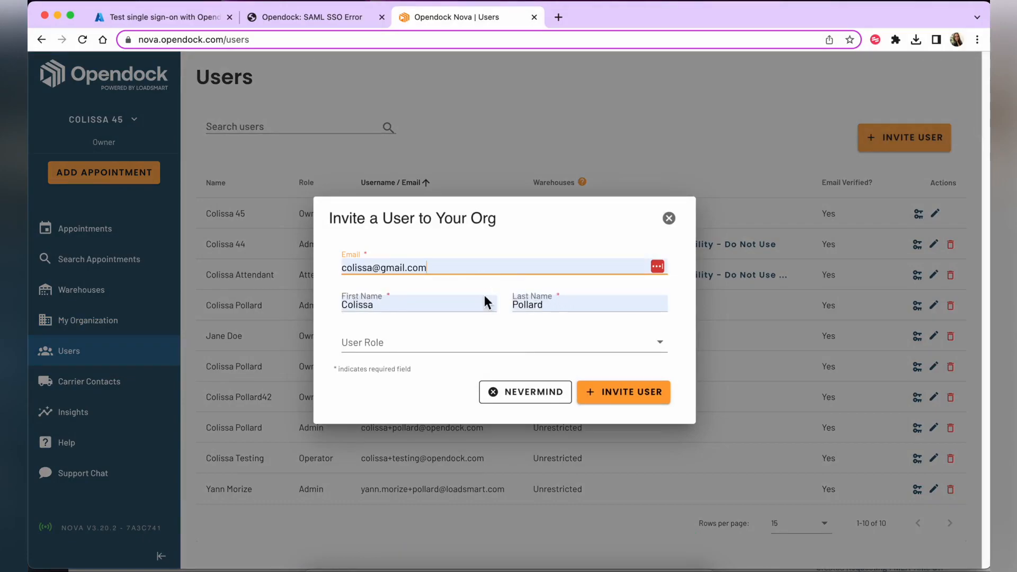
click(364, 354)
click(368, 400)
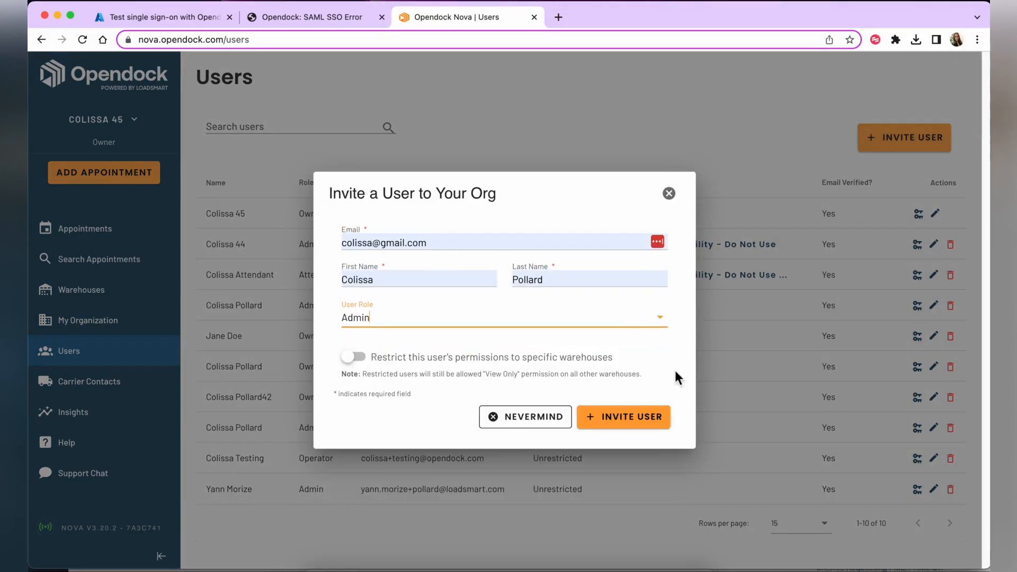
click(623, 416)
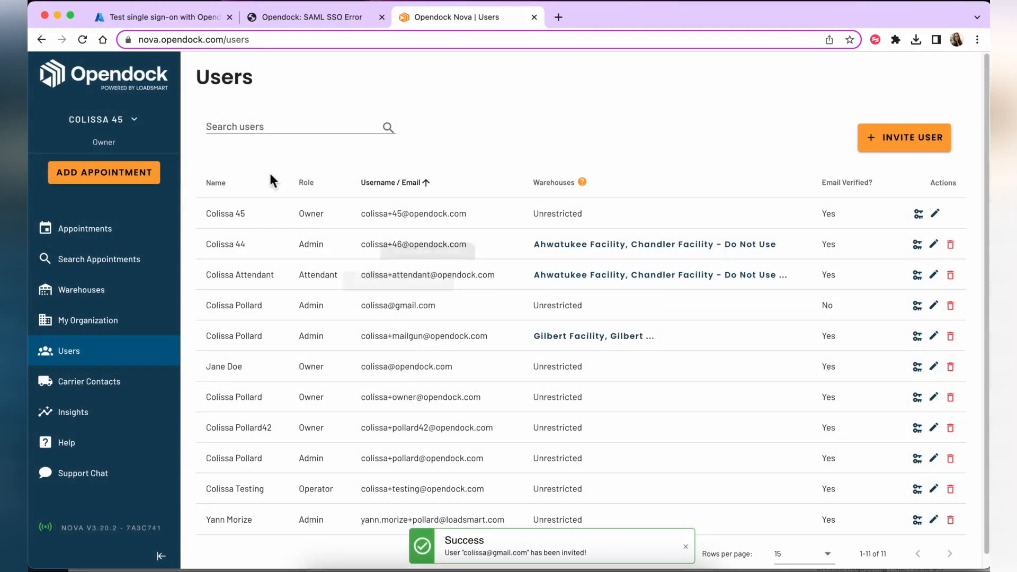
Run the Azure SSO test sign-in into Opendock and check the user's Admin role
click(180, 17)
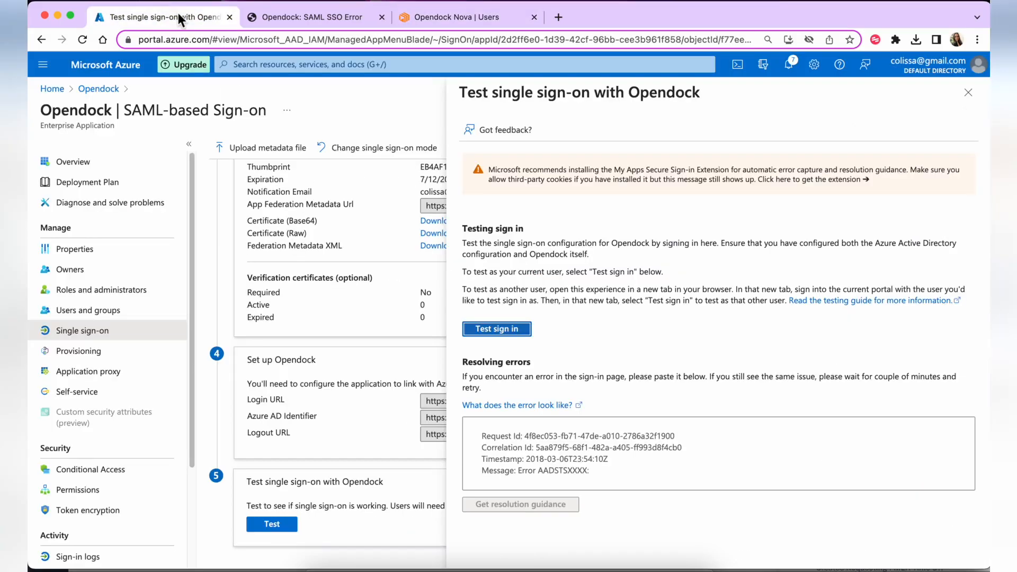
click(495, 331)
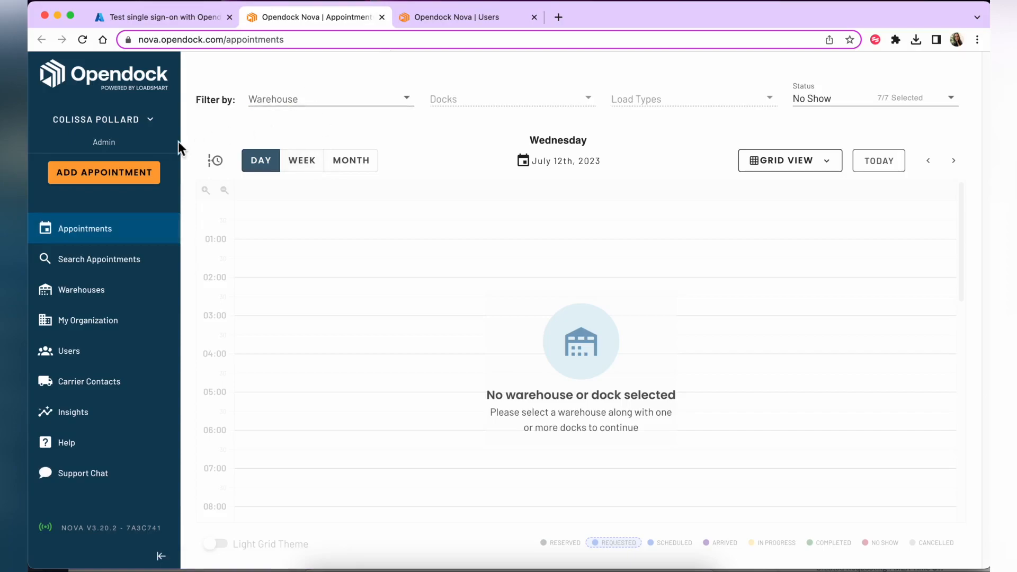
drag(96, 142, 127, 142)
click(128, 142)
Filter appointments to the Chandler Facility warehouse, then open My Organization settings
click(279, 101)
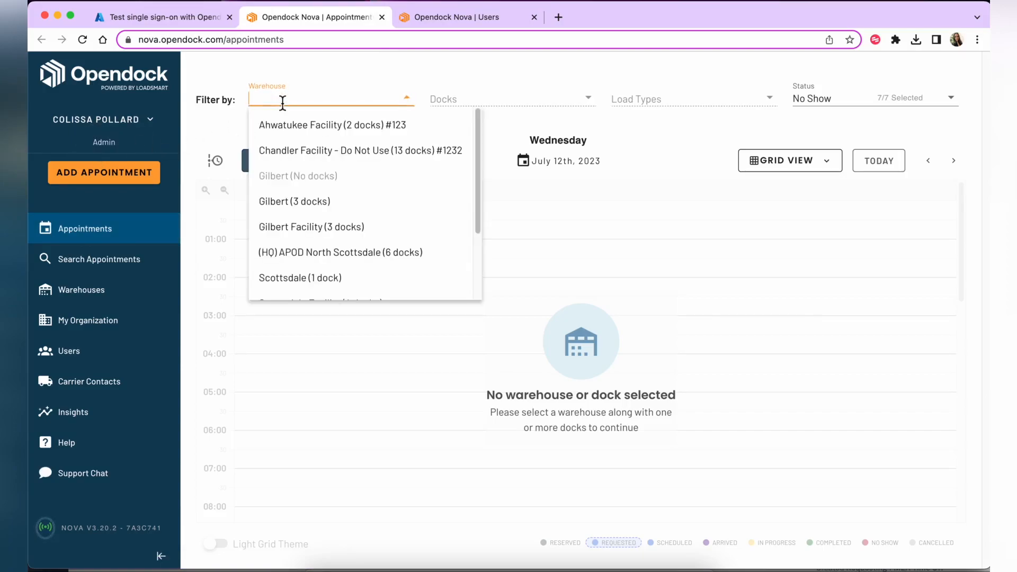
click(297, 151)
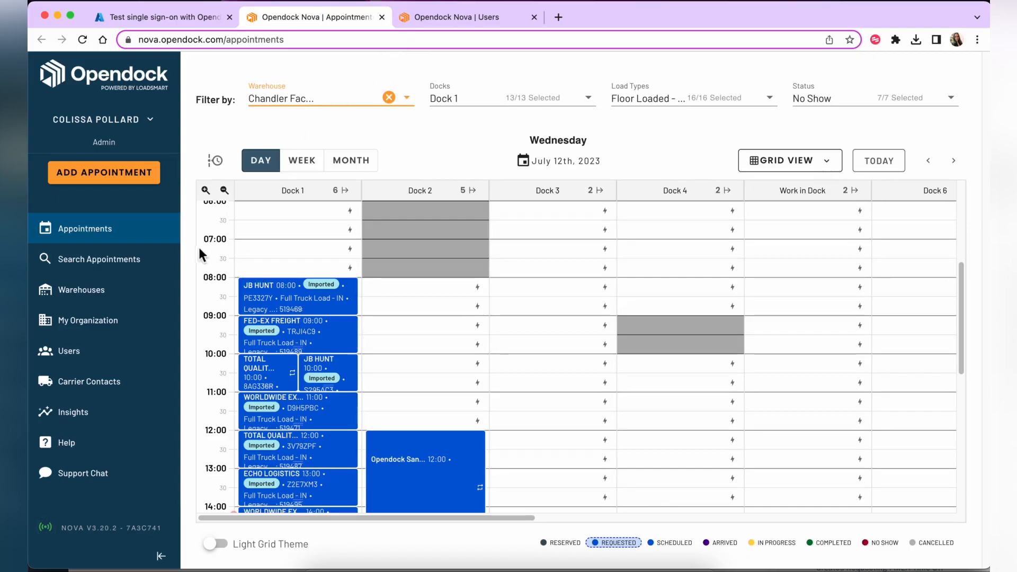
click(118, 336)
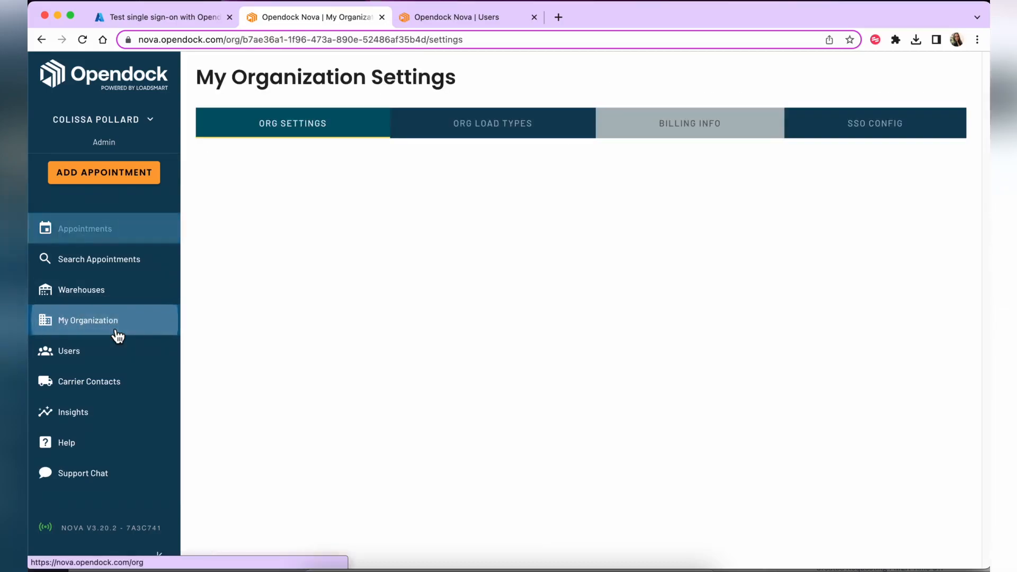
From the SSO Config tab, open the Single Sign On (SSO) SAML 2.0 help article via Learn more here
click(825, 141)
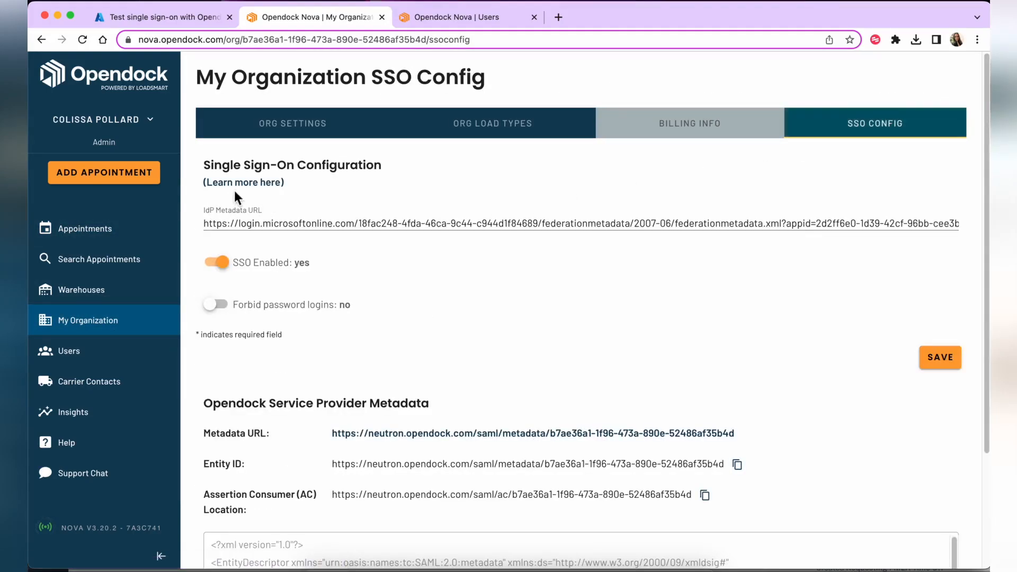
click(241, 183)
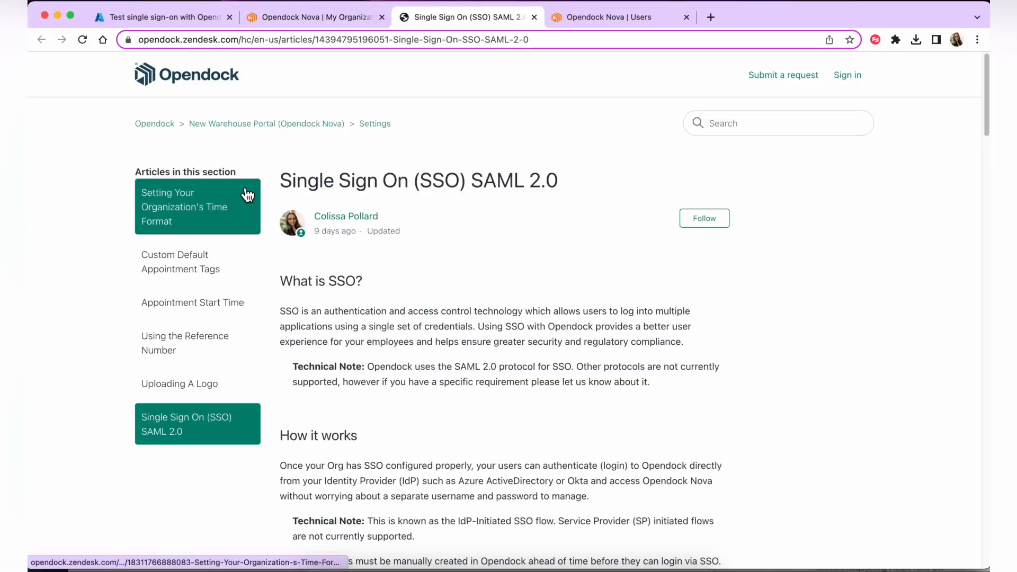
scroll(407, 202, down, 10)
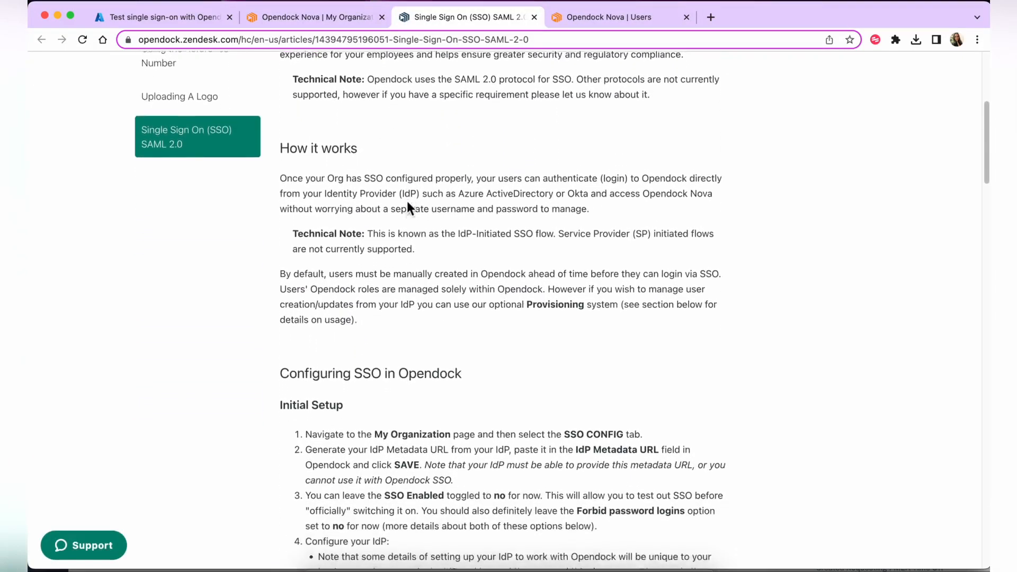
scroll(407, 202, down, 10)
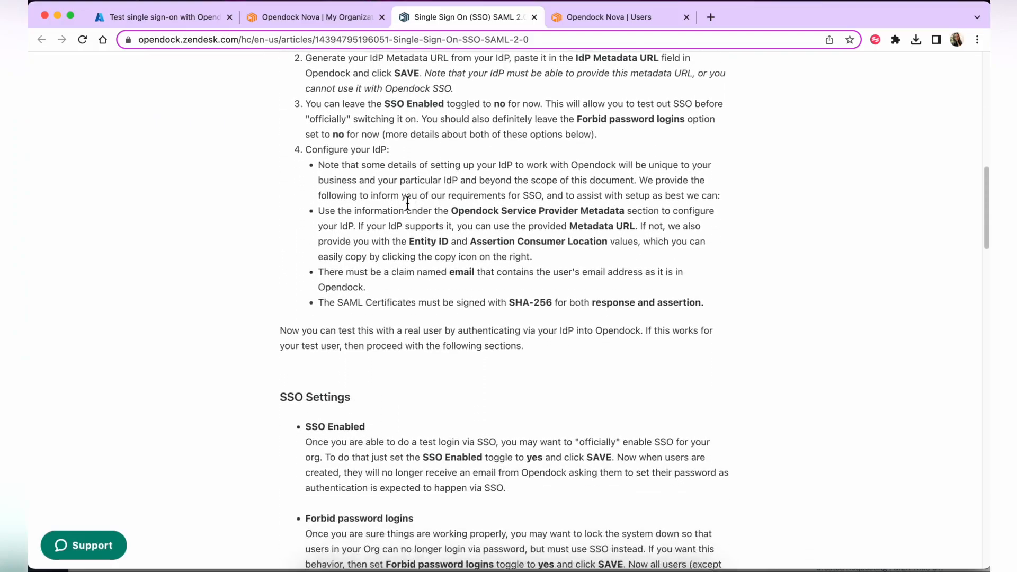
scroll(407, 201, down, 6)
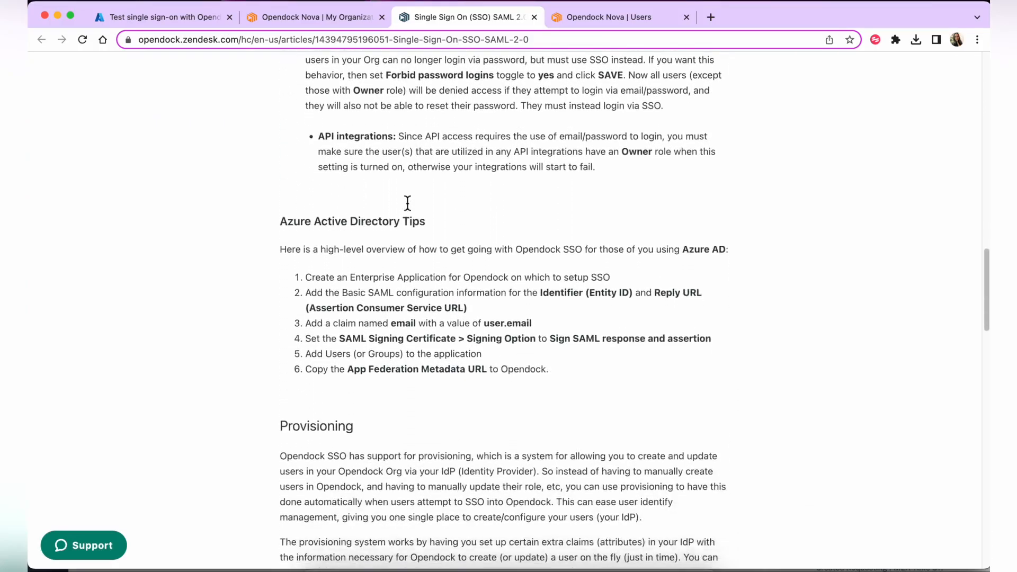
Read the article's Azure tips, then return to the Opendock Nova My Organization tab
drag(285, 200, 445, 345)
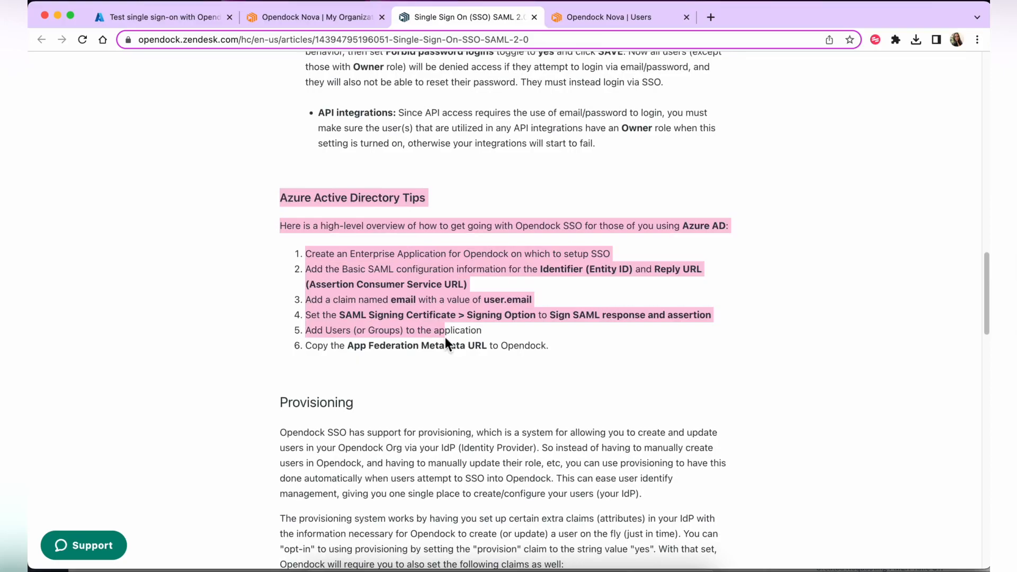
click(490, 346)
scroll(491, 347, up, 1)
scroll(491, 347, down, 11)
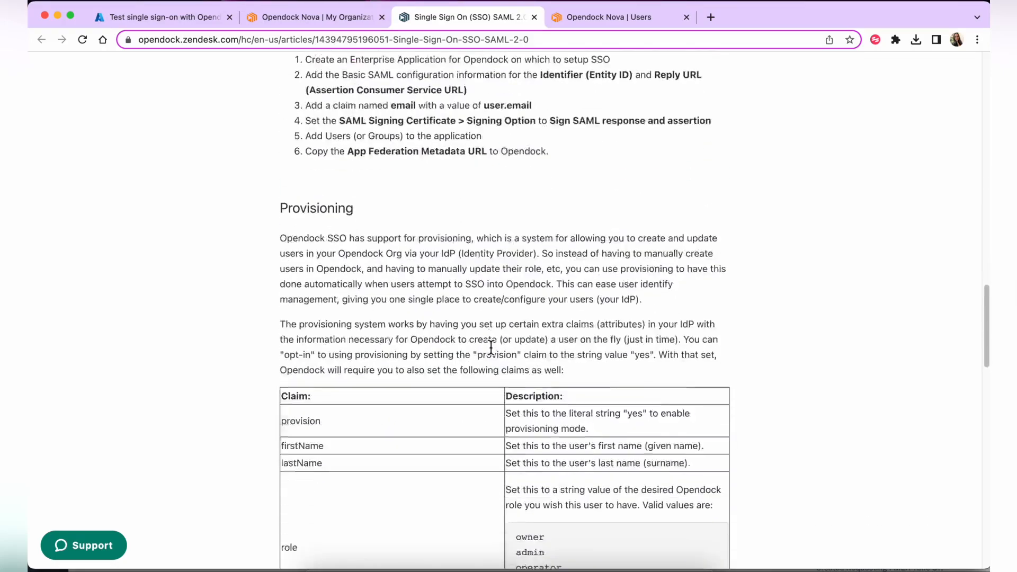
scroll(491, 347, up, 20)
scroll(482, 328, up, 20)
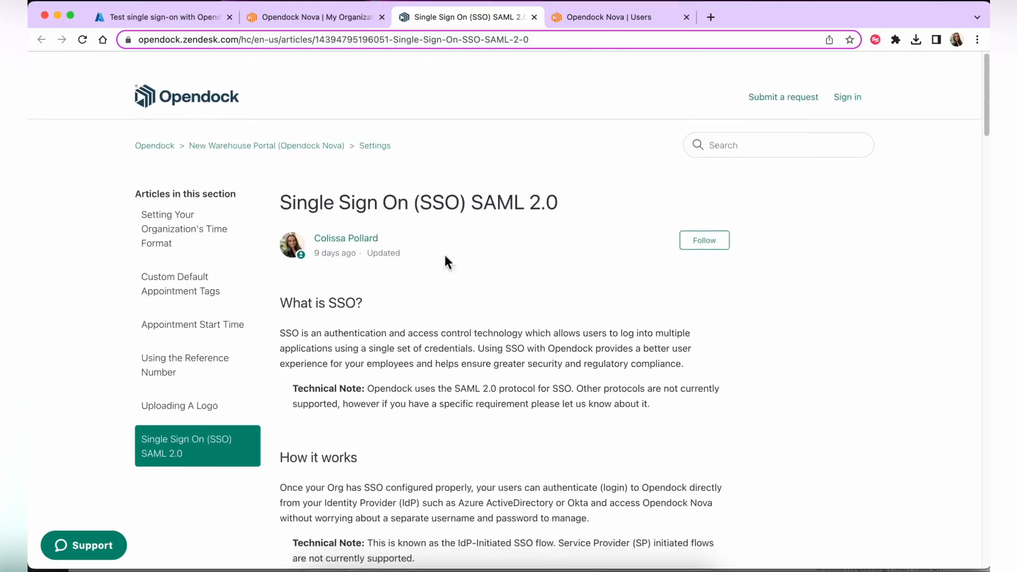
click(306, 18)
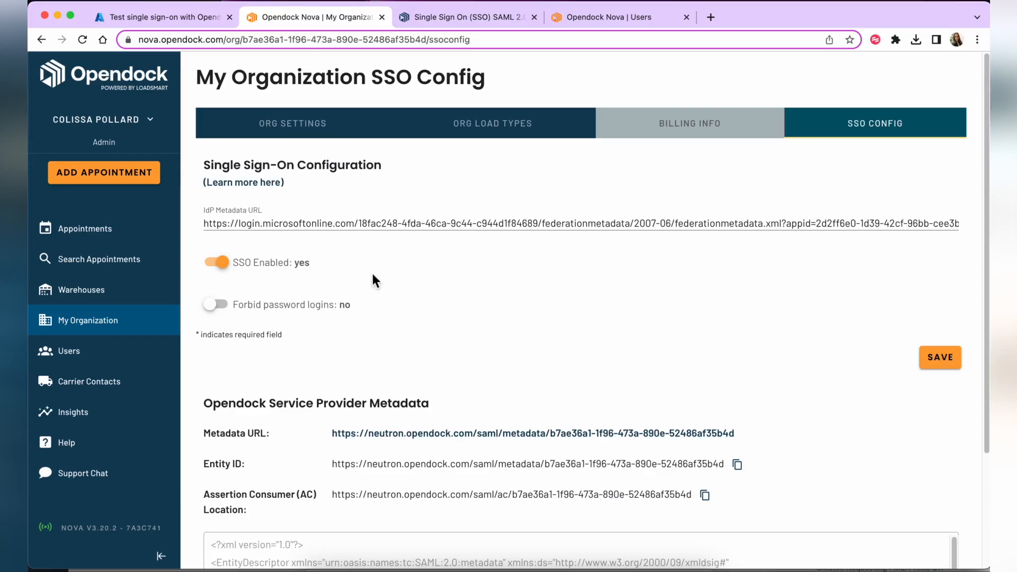
Switch Forbid password logins to yes so only Owner-role users can use passwords
scroll(373, 273, down, 3)
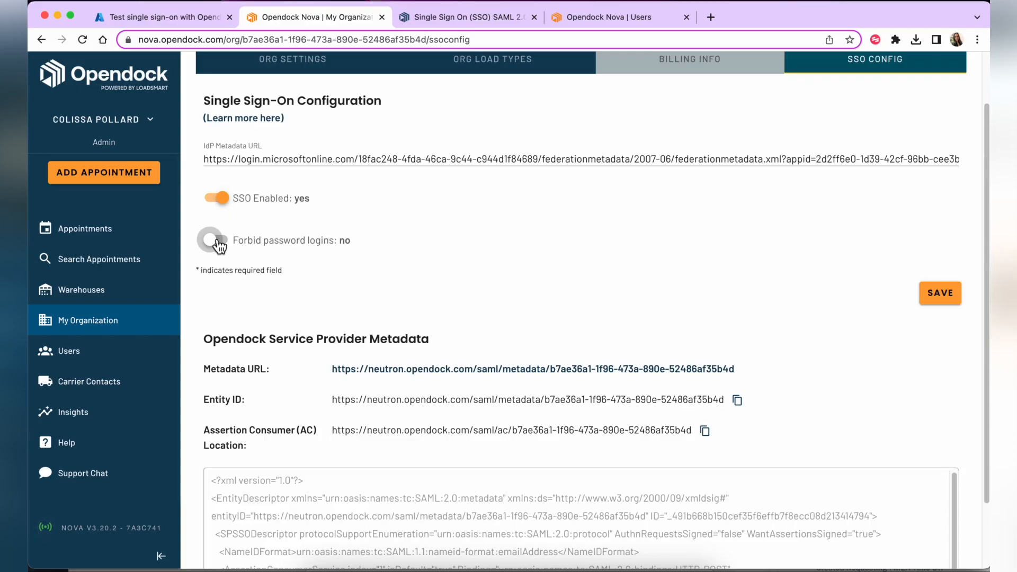
click(217, 243)
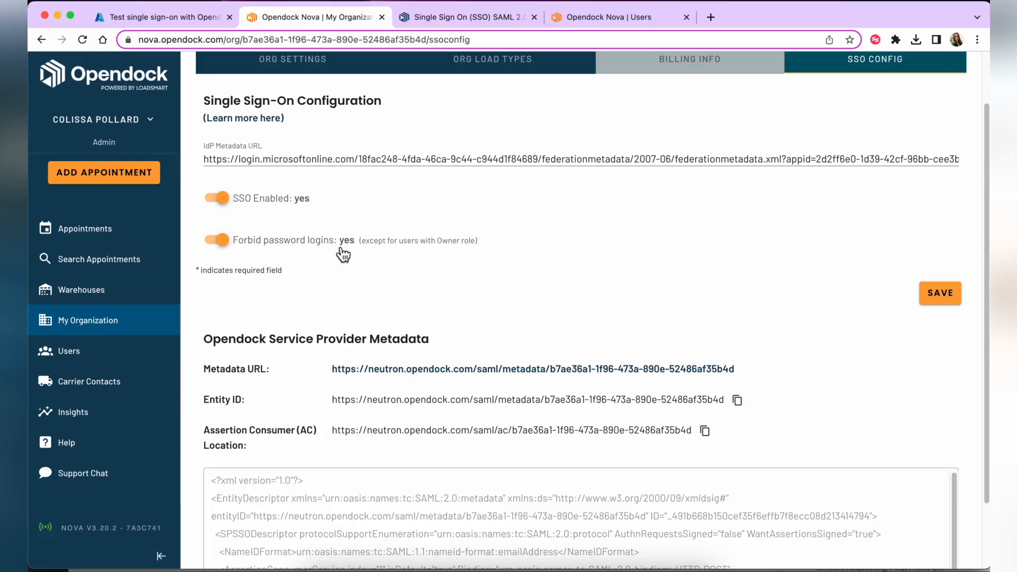
click(472, 244)
click(310, 241)
In Azure, close the Test single sign-on pane and scroll back up to Basic SAML Configuration
click(166, 18)
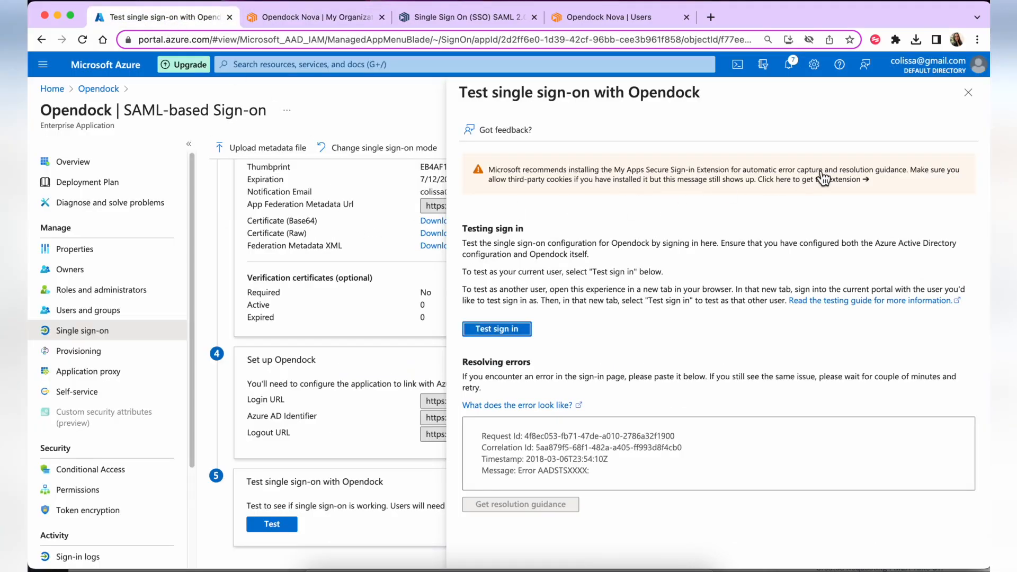
click(972, 92)
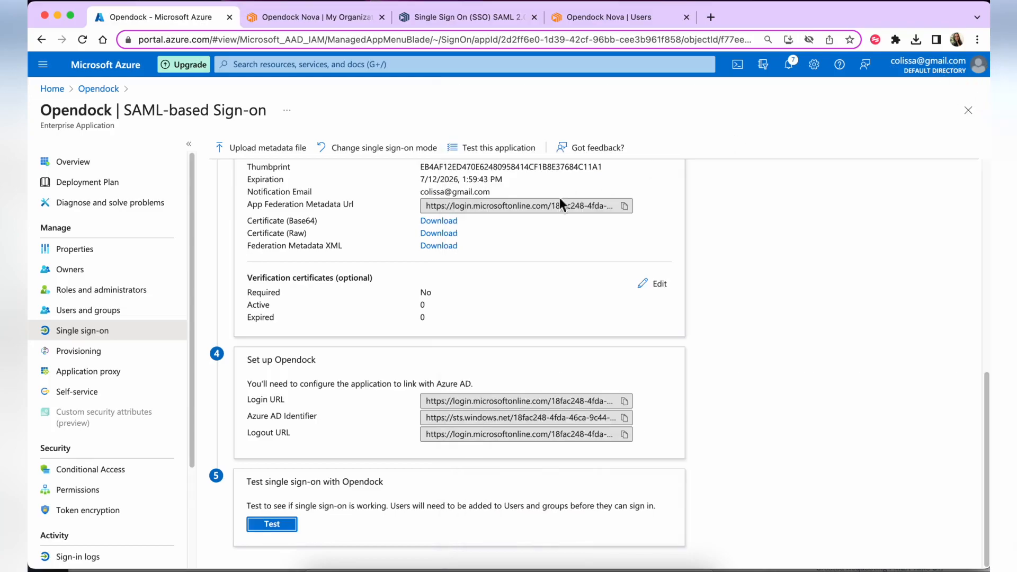
scroll(308, 373, up, 5)
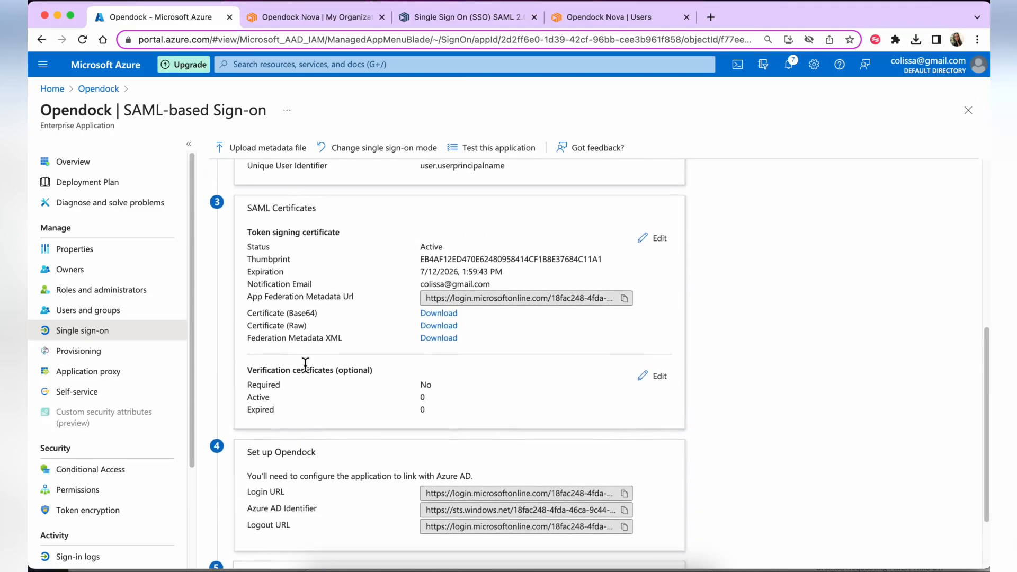
scroll(305, 366, up, 1)
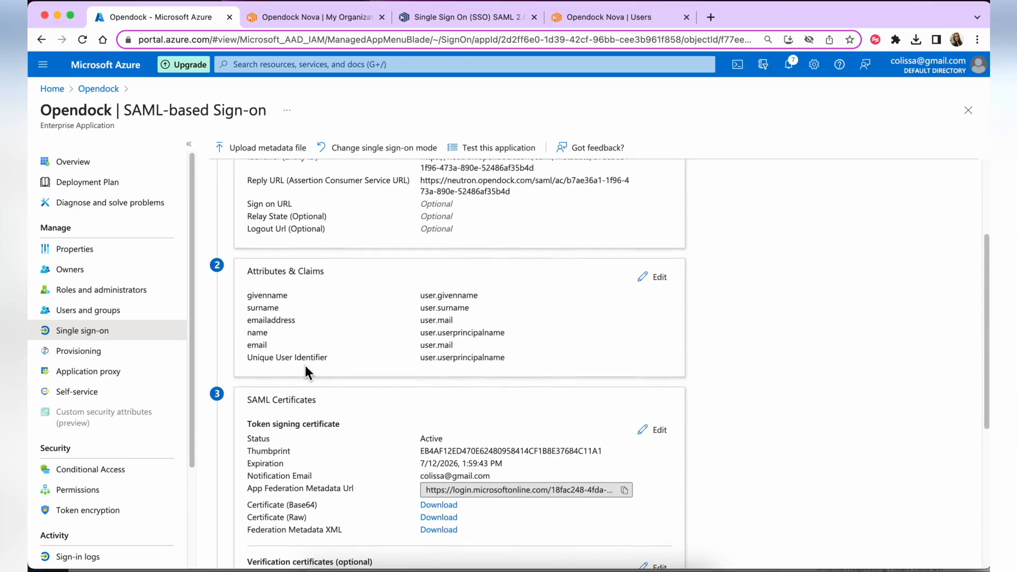
scroll(305, 366, up, 3)
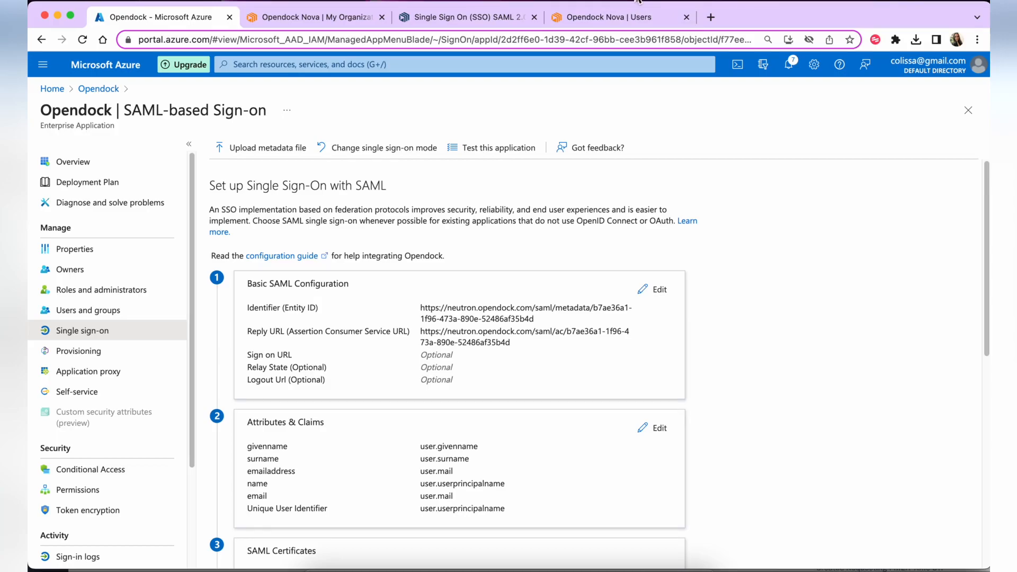
Review the SSO Settings section of the SSO SAML 2.0 help article, then return to its top
click(470, 22)
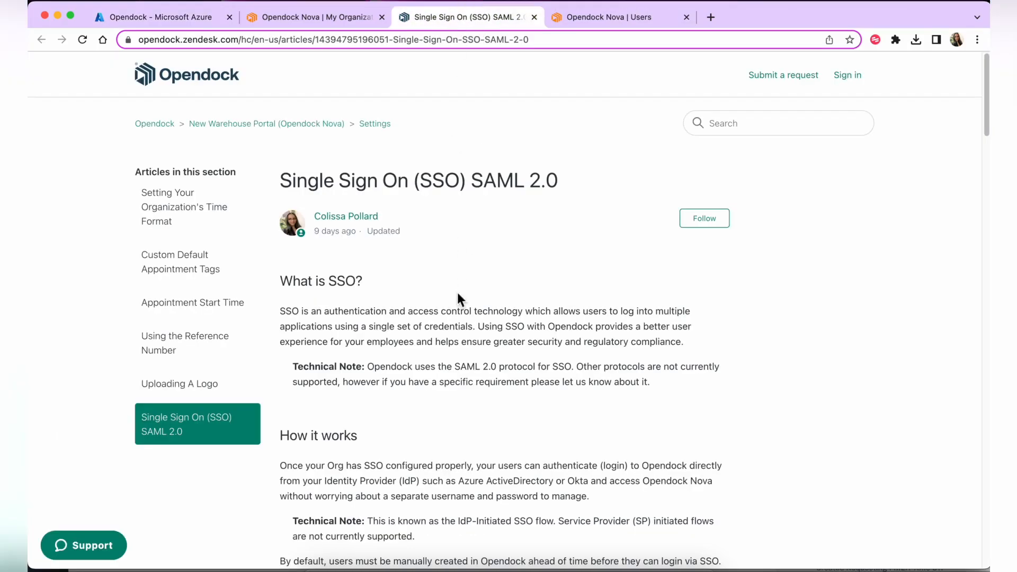
scroll(439, 250, down, 10)
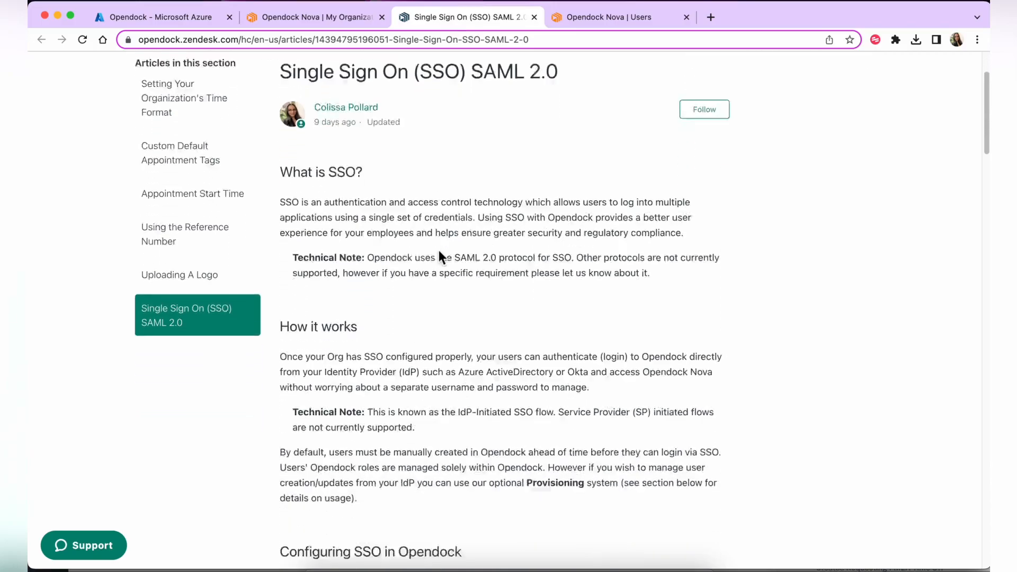
scroll(439, 250, down, 4)
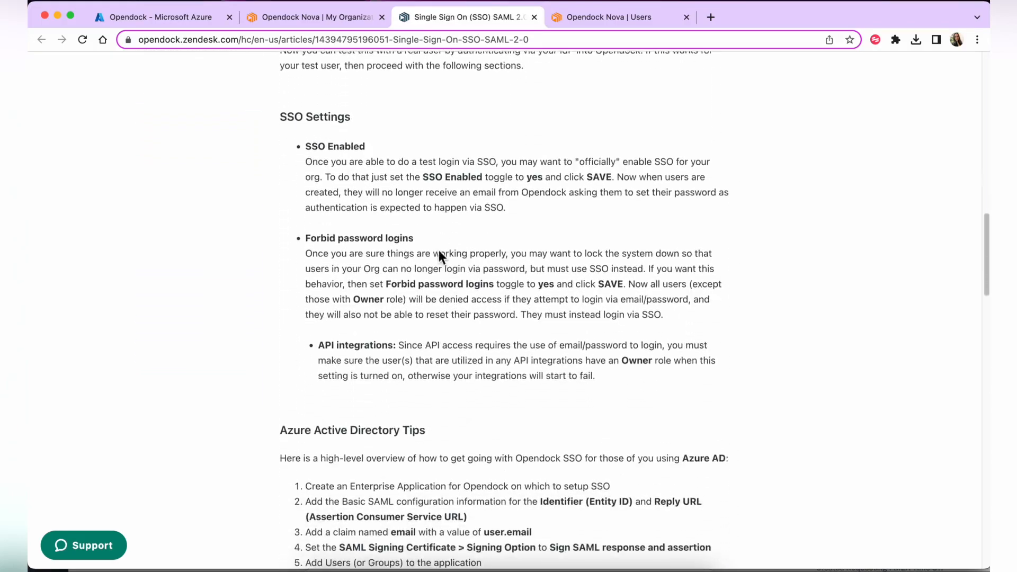
scroll(438, 250, up, 15)
scroll(438, 248, up, 2)
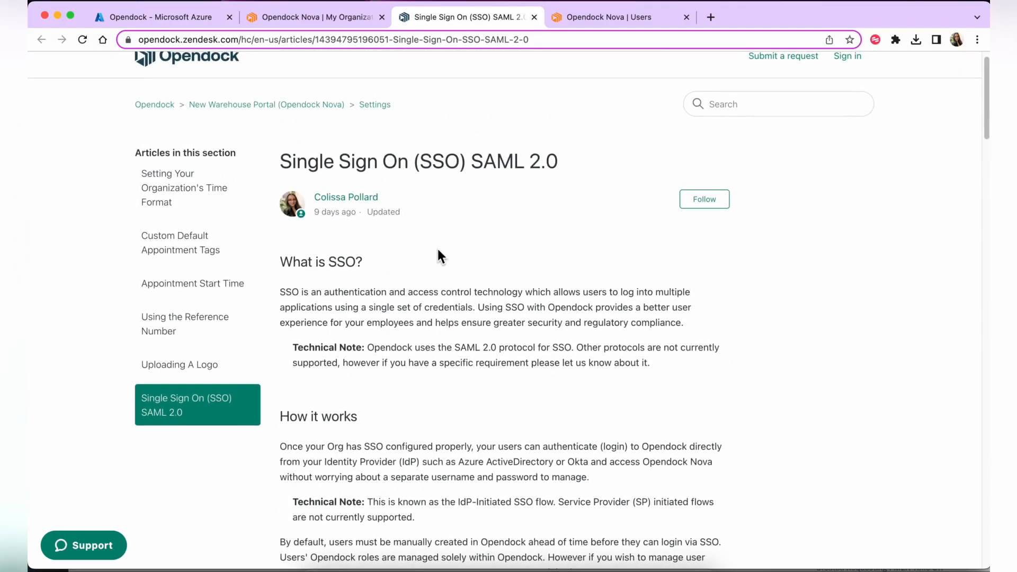